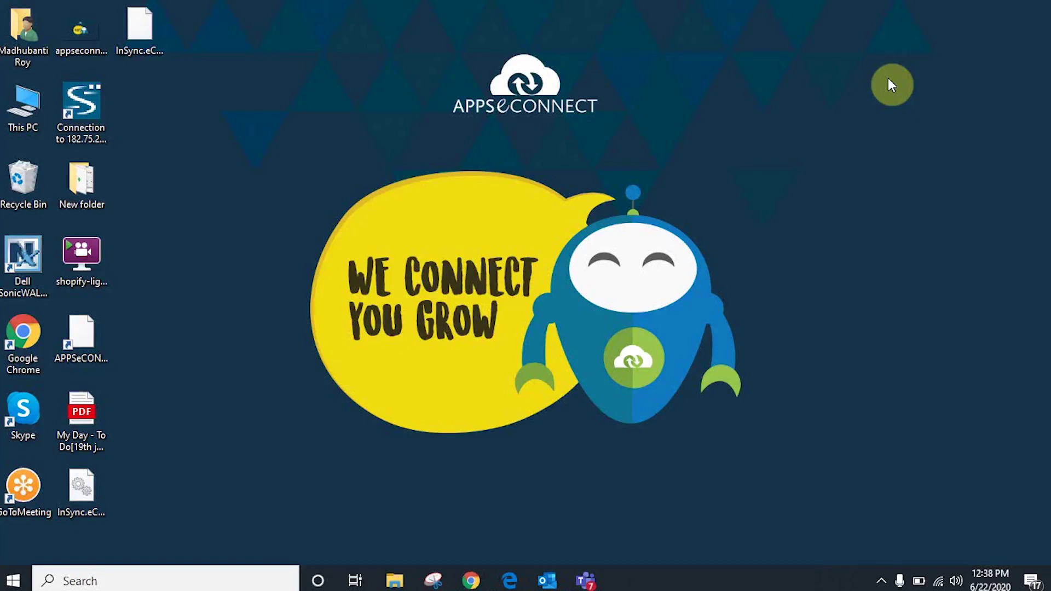
# Bring Chrome to the front, showing the Salesforce Accounts home page.
pyautogui.click(472, 579)
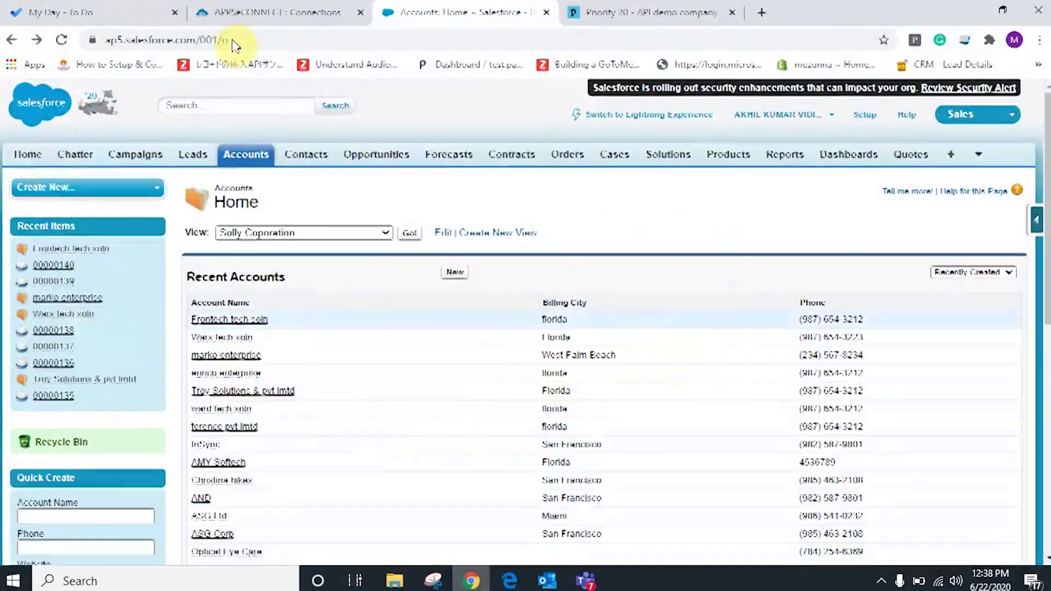
# Look over the salesforce-priority connections in APPSeCONNECT, then start a new Salesforce account.
pyautogui.click(228, 12)
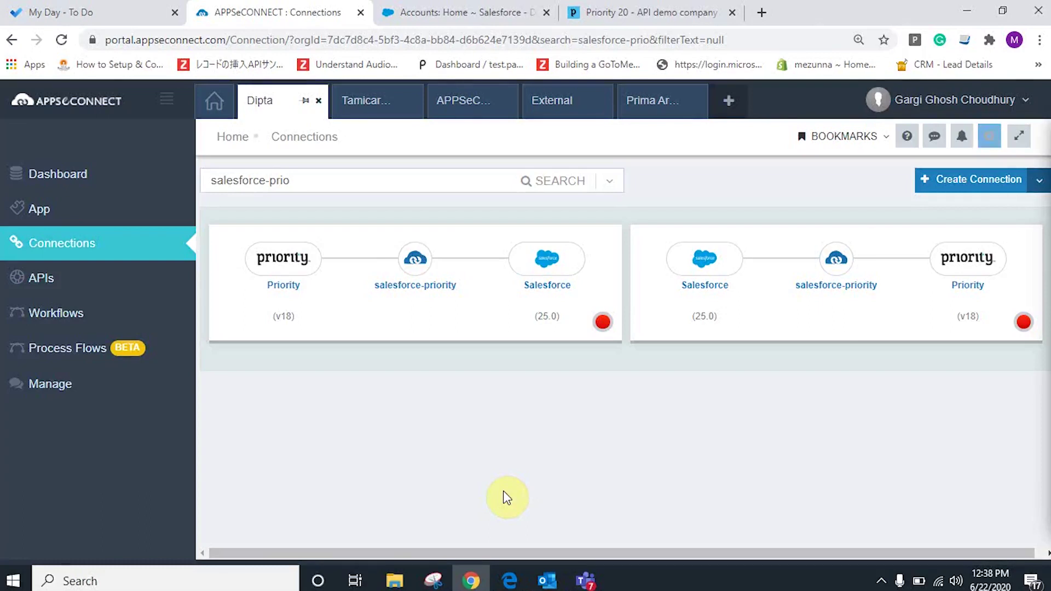
pyautogui.click(449, 7)
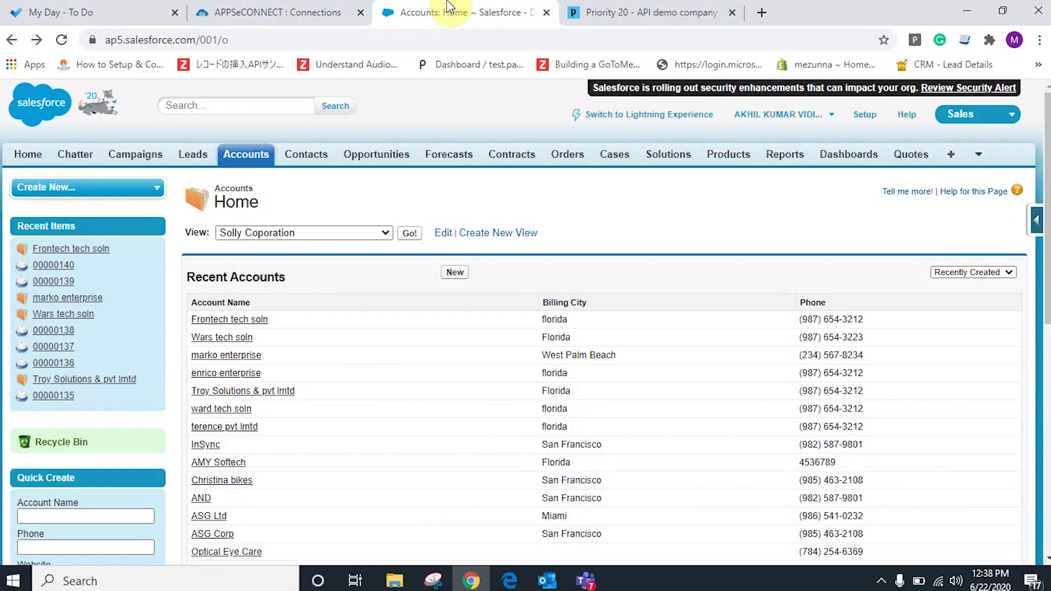
pyautogui.click(454, 272)
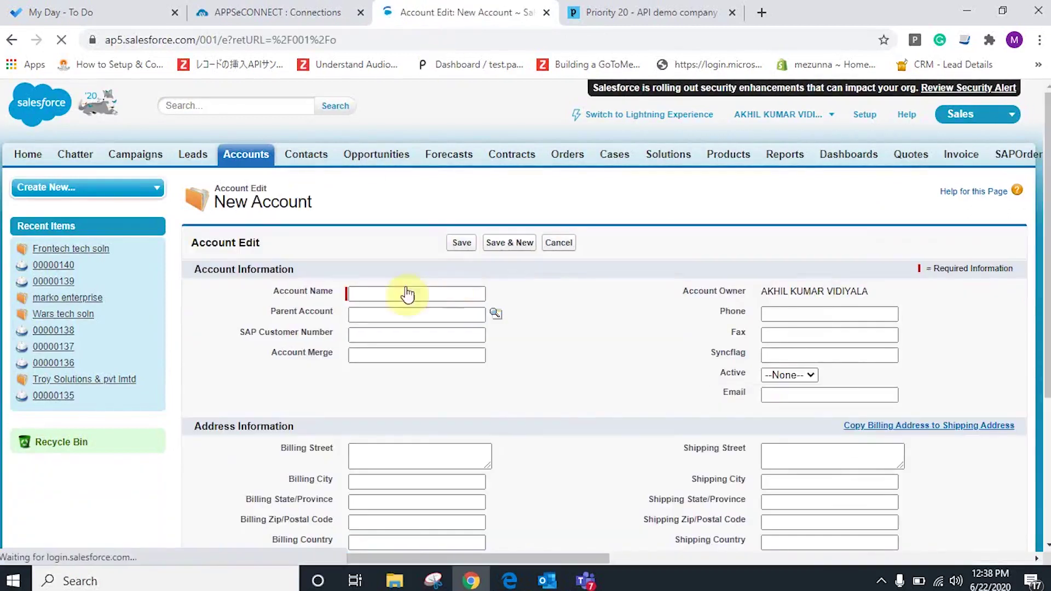
# Name the account 'Quick heal soln', set Active to Yes, and enter its email address.
pyautogui.click(406, 291)
pyautogui.write('Q')
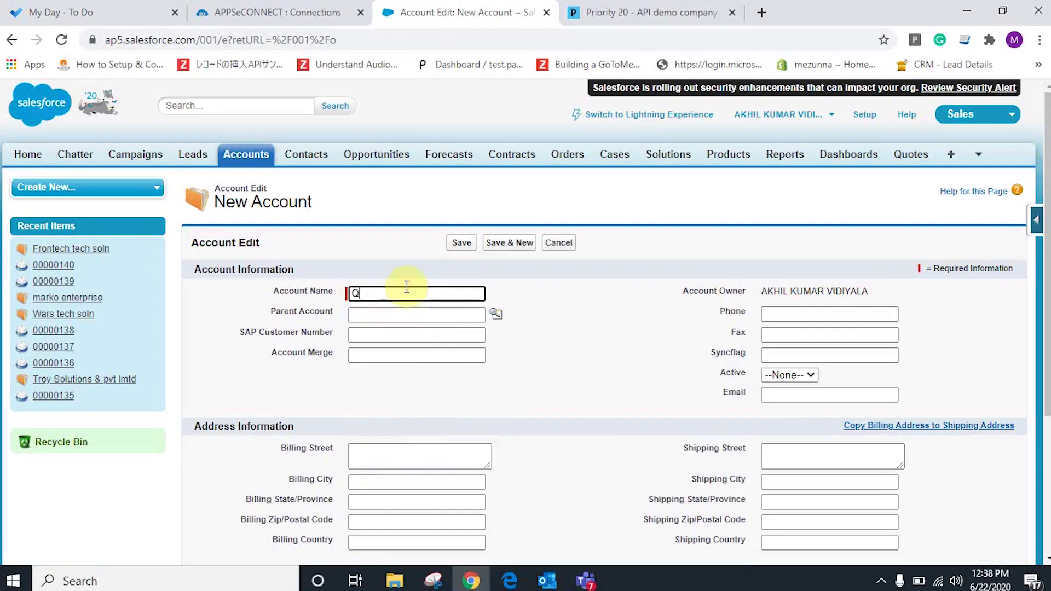
pyautogui.write('uick heal soln')
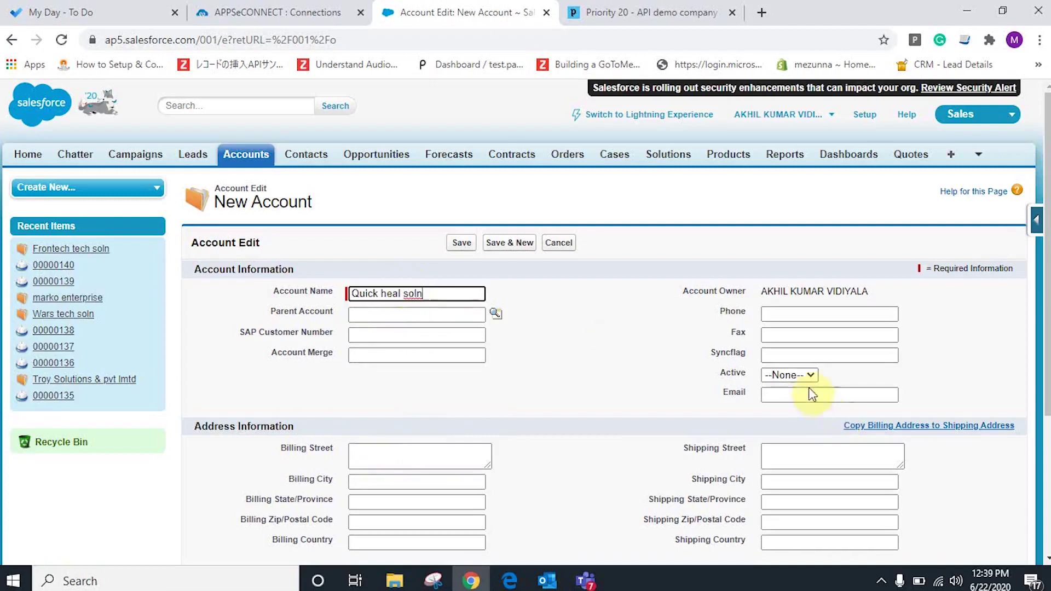
pyautogui.click(805, 376)
pyautogui.click(774, 415)
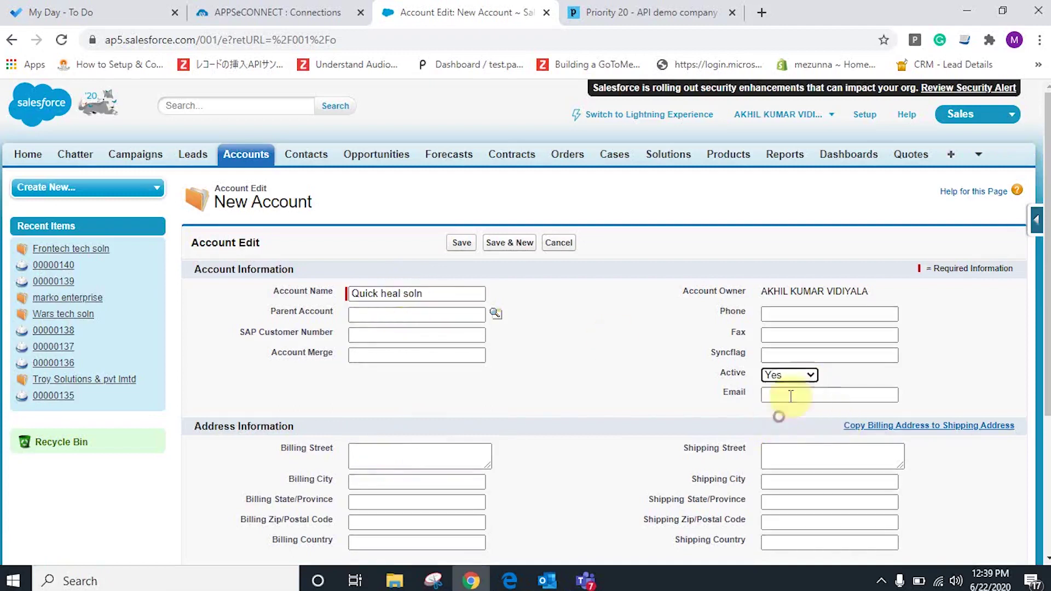
pyautogui.click(798, 392)
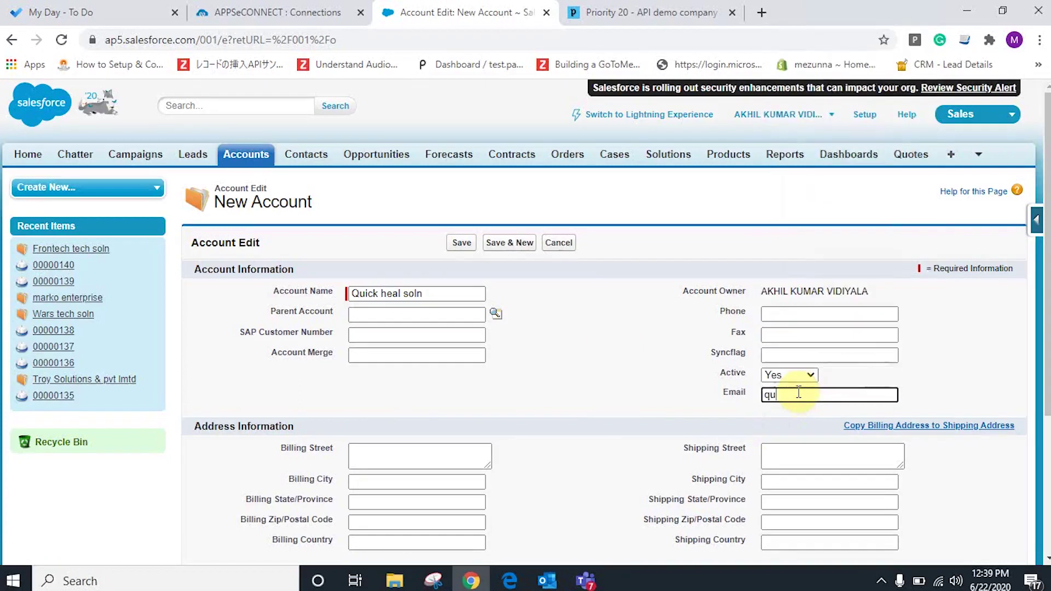
# Autofill the billing address and phone, changing state to Florida and zip to 32007.
pyautogui.click(400, 453)
pyautogui.click(435, 37)
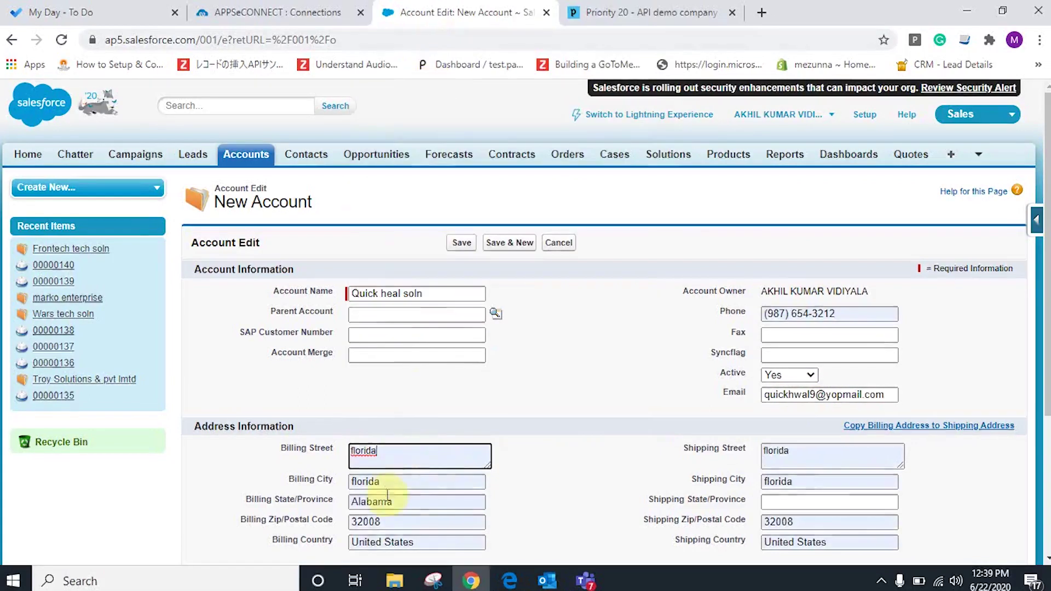
pyautogui.moveTo(397, 499); pyautogui.dragTo(296, 501)
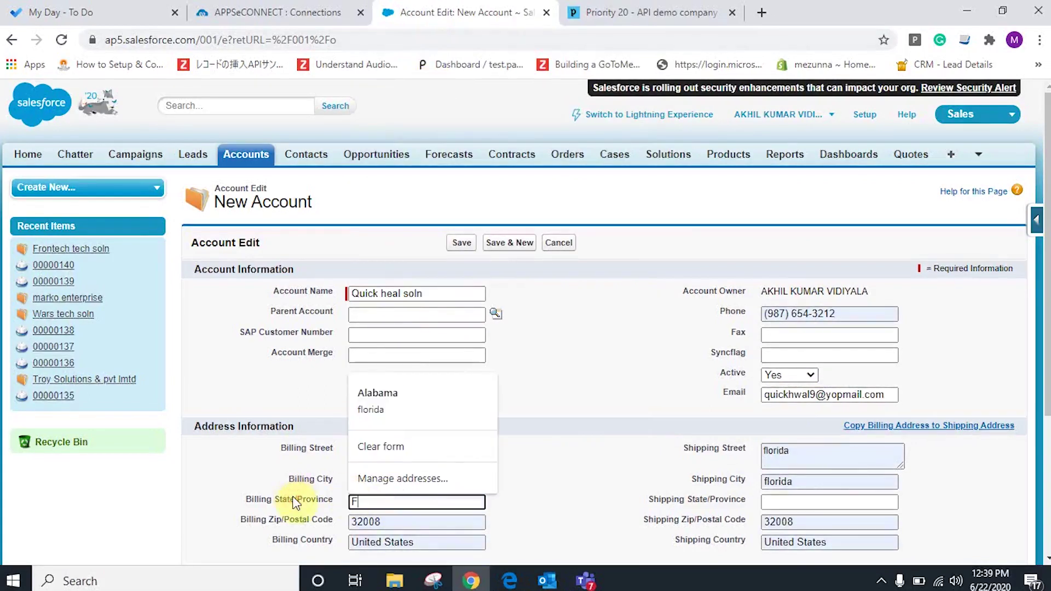
pyautogui.write('Florida')
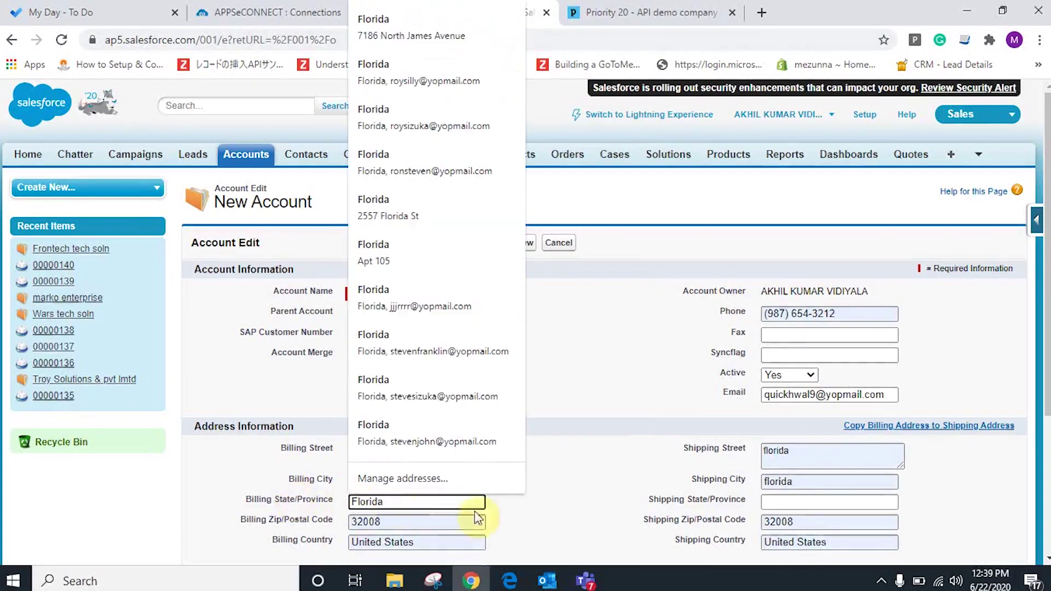
pyautogui.click(532, 502)
pyautogui.click(392, 521)
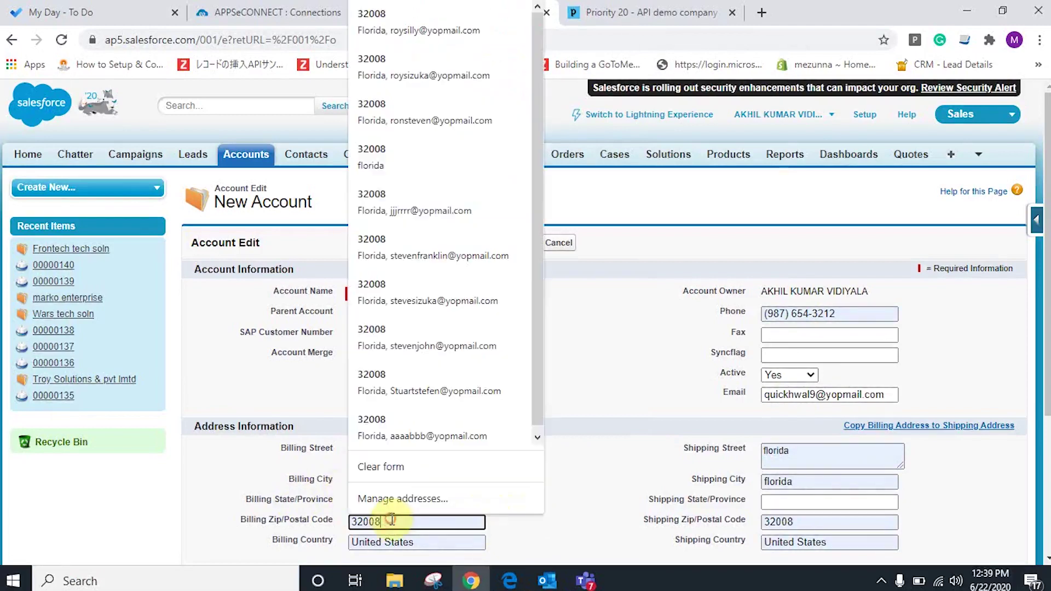
pyautogui.press('BackSpace')
pyautogui.write('7')
pyautogui.click(575, 475)
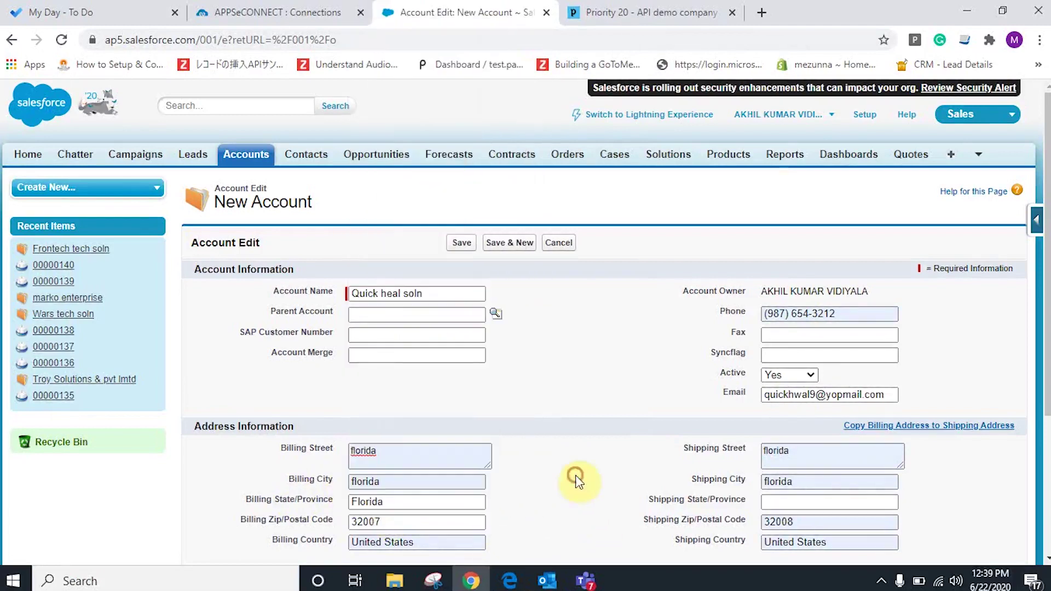
# Copy the billing address into the shipping address and save the account.
pyautogui.click(862, 427)
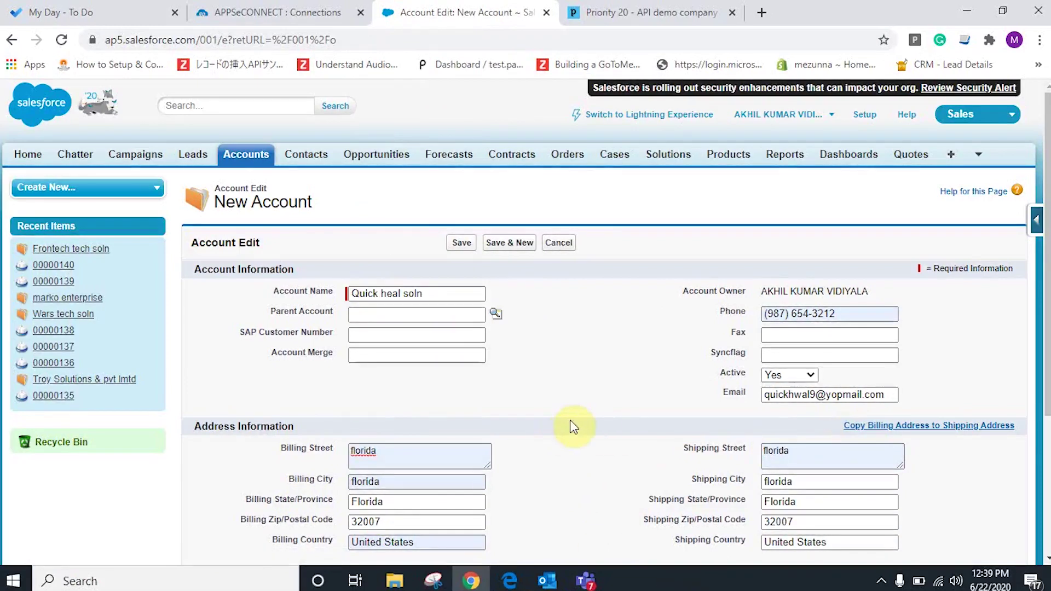
pyautogui.scroll(-3, 584, 412)
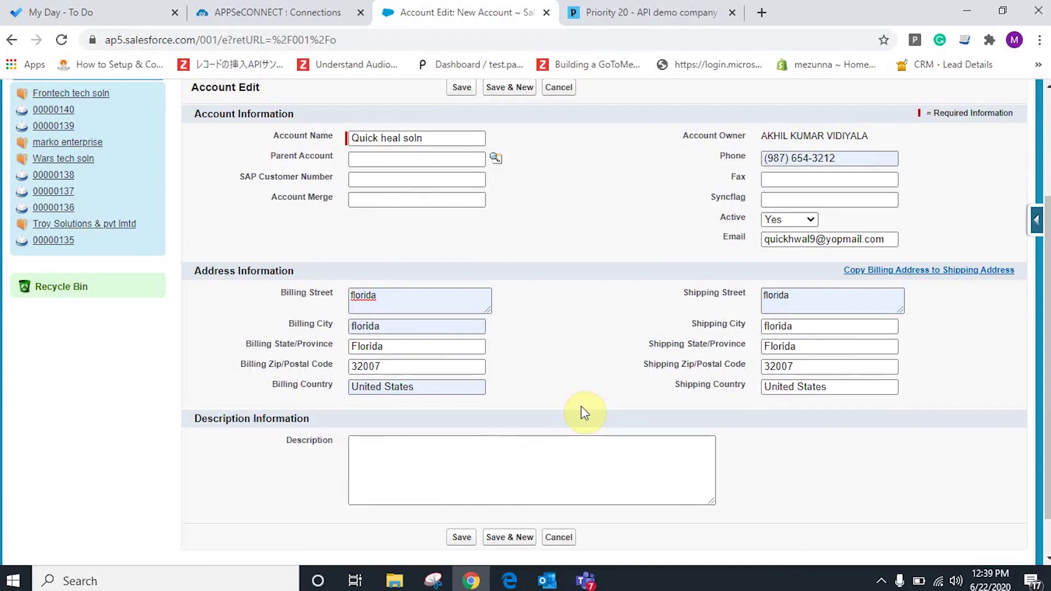
pyautogui.click(456, 90)
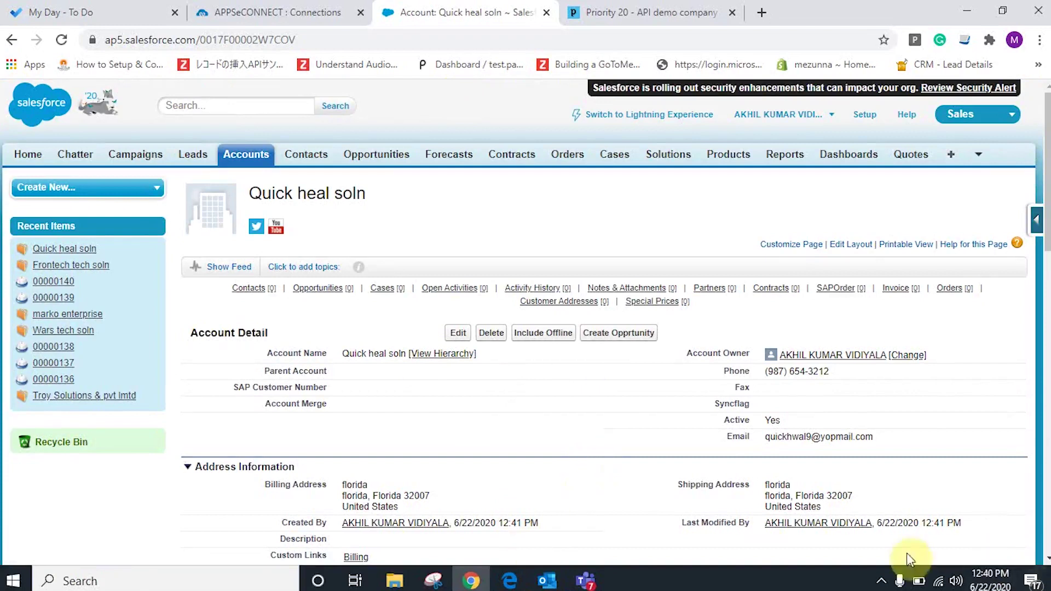
# Check the saved account's Florida 32007 addresses and reveal the hidden tray icons.
pyautogui.click(883, 582)
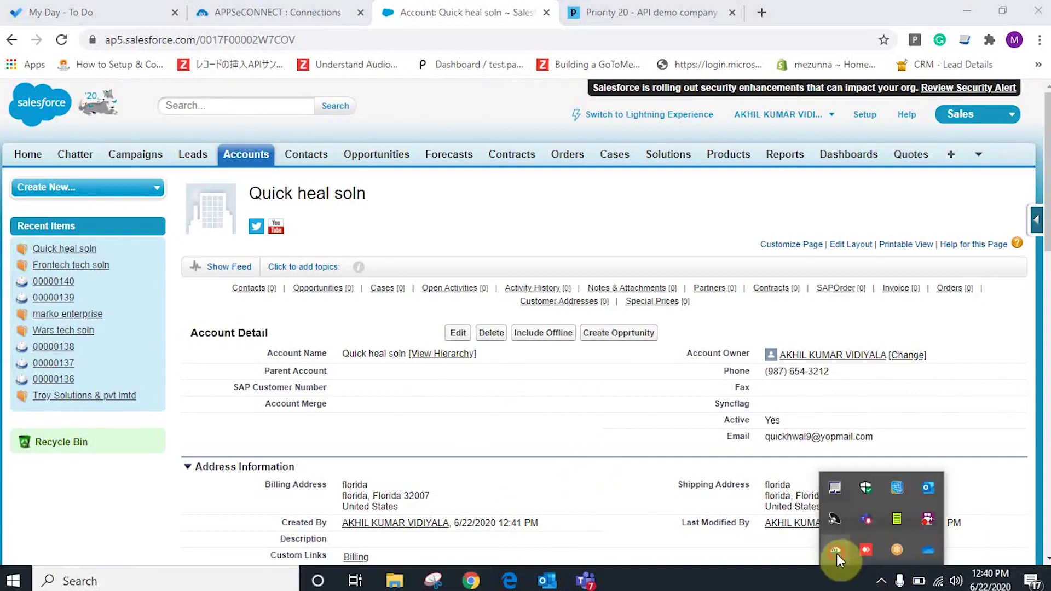
# Log in to the APPSeCONNECT agent and set salesforce-priority Accounts Add to Manual.
pyautogui.click(835, 550)
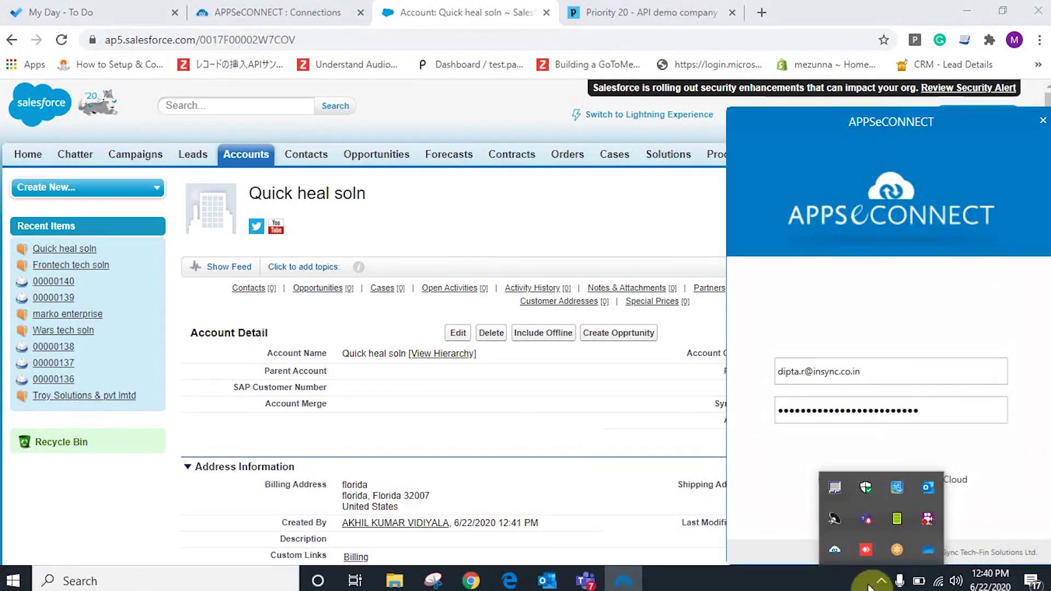
pyautogui.click(889, 582)
pyautogui.click(909, 515)
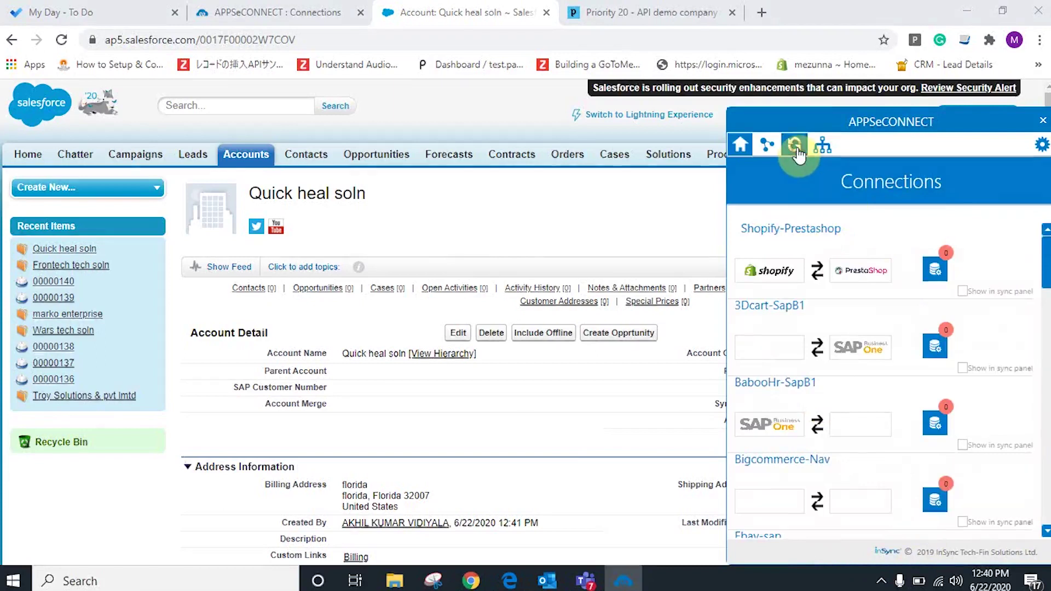
pyautogui.click(798, 153)
pyautogui.click(735, 382)
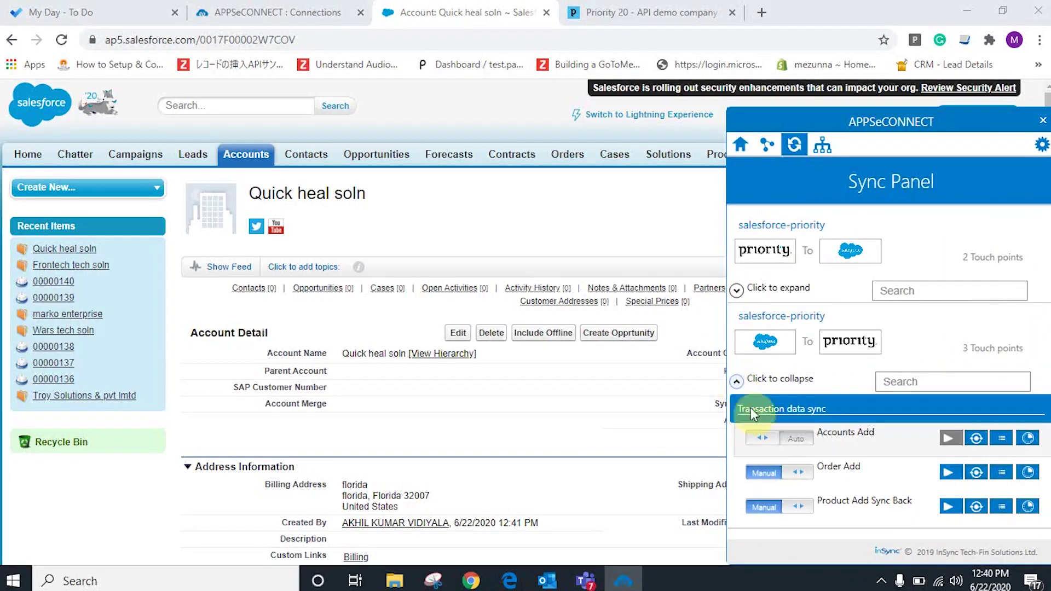
pyautogui.click(798, 445)
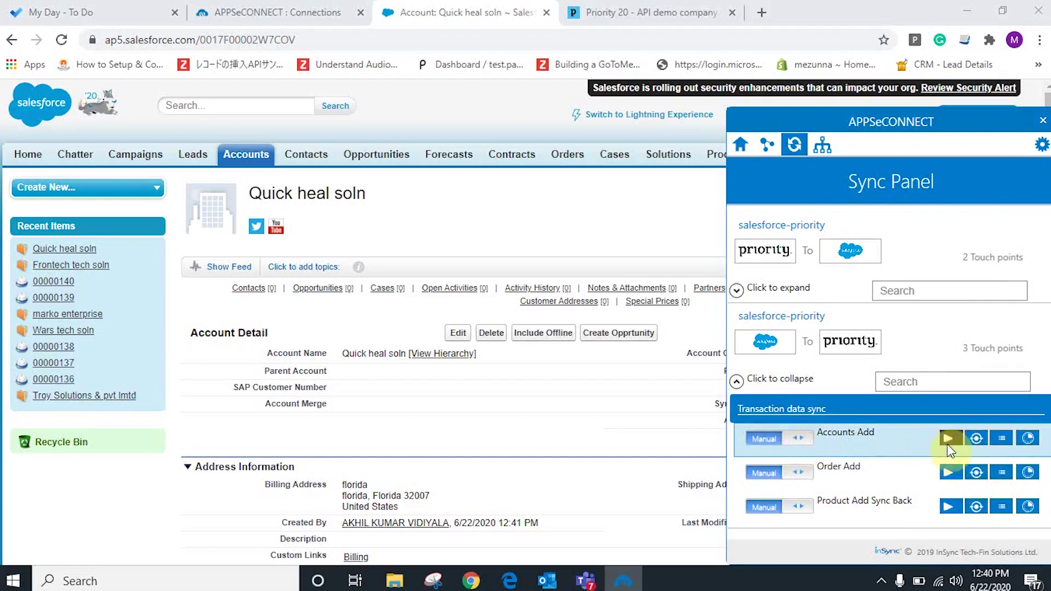
# Run the Accounts Add sync, leave it on Auto, and view its Success transaction.
pyautogui.click(752, 442)
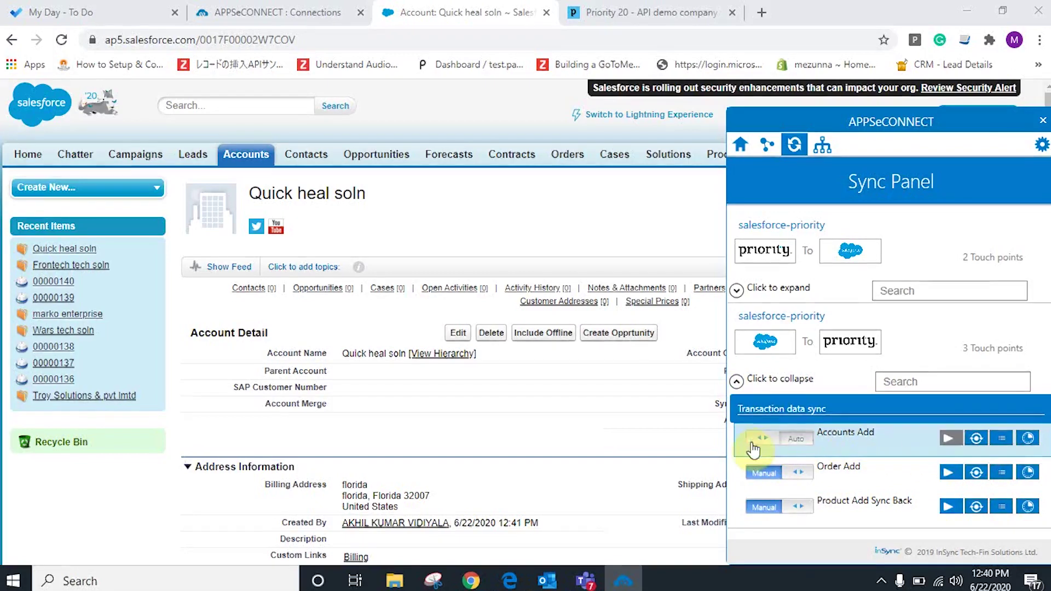
pyautogui.click(1034, 438)
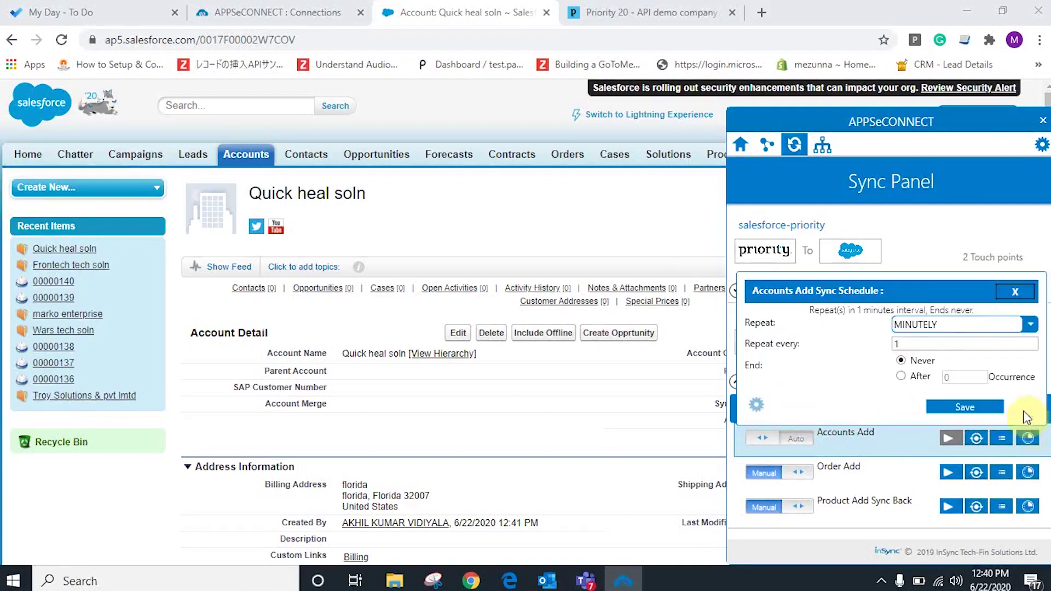
pyautogui.click(1006, 294)
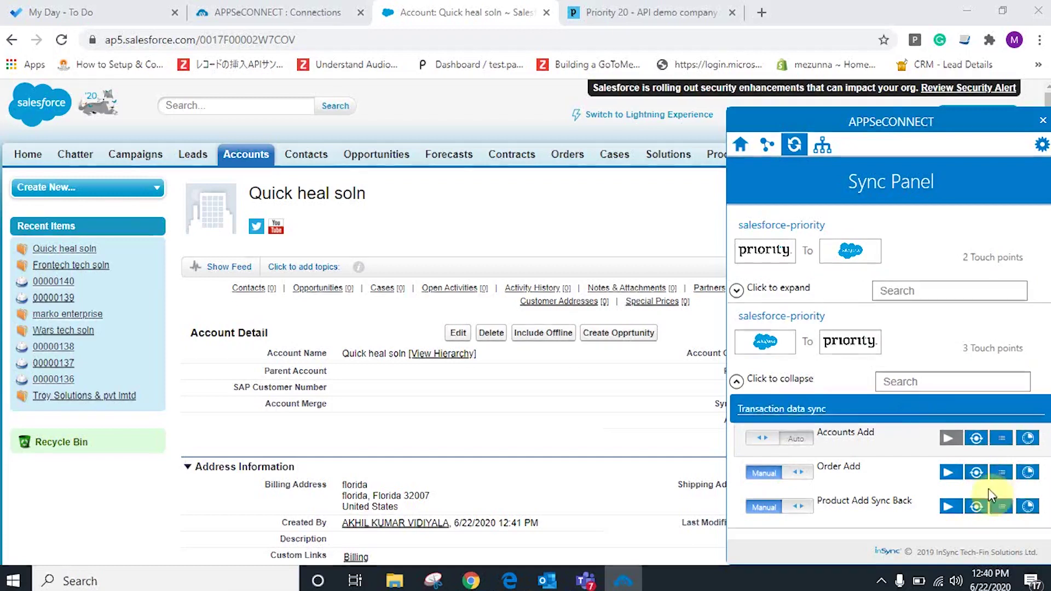
pyautogui.click(950, 441)
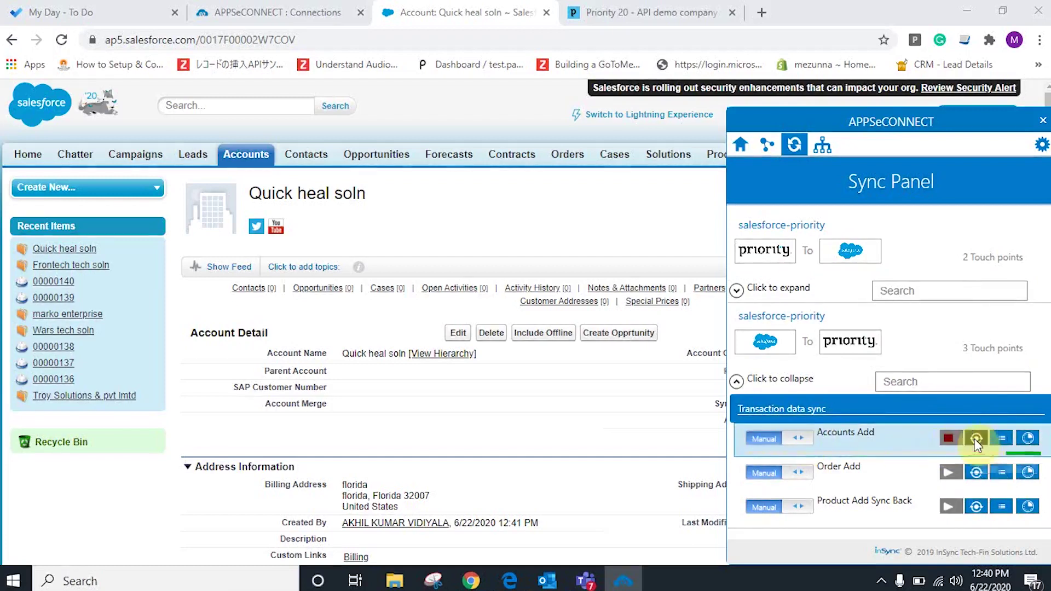
pyautogui.click(1028, 439)
pyautogui.click(1023, 293)
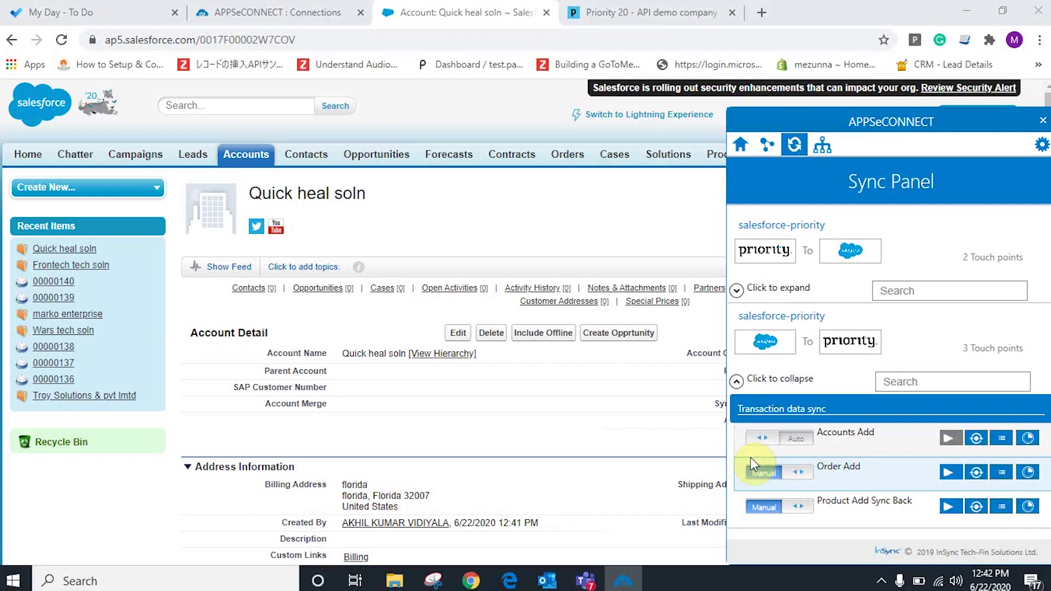
pyautogui.click(797, 439)
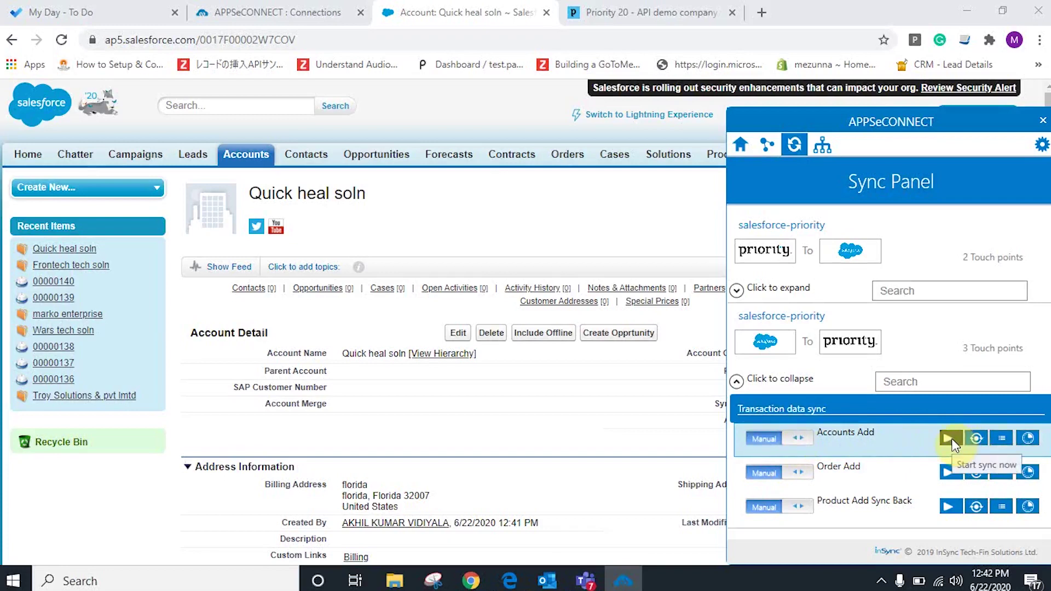
pyautogui.click(951, 438)
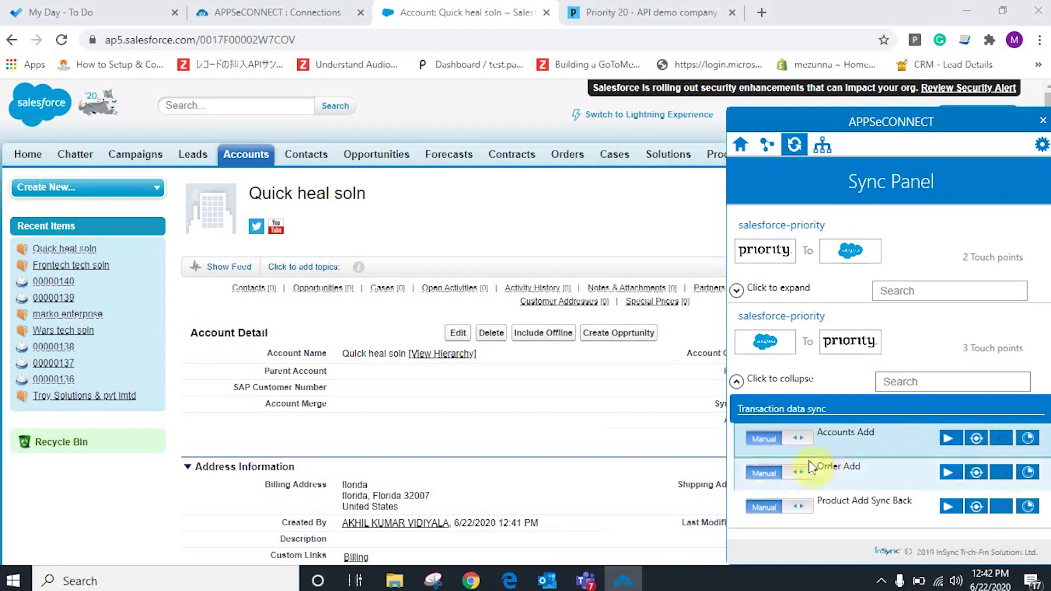
pyautogui.click(760, 439)
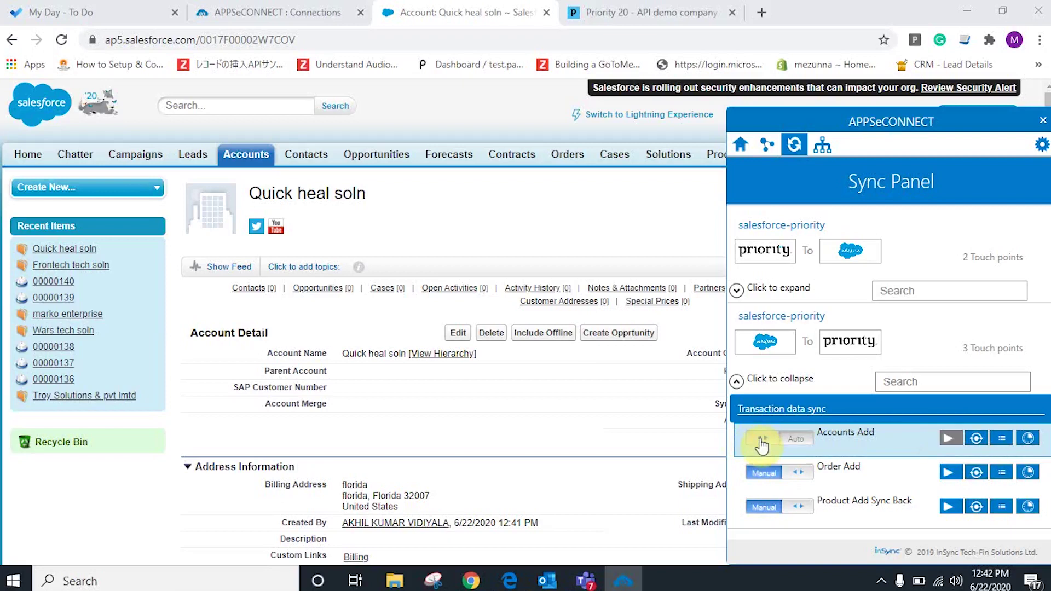
pyautogui.click(976, 439)
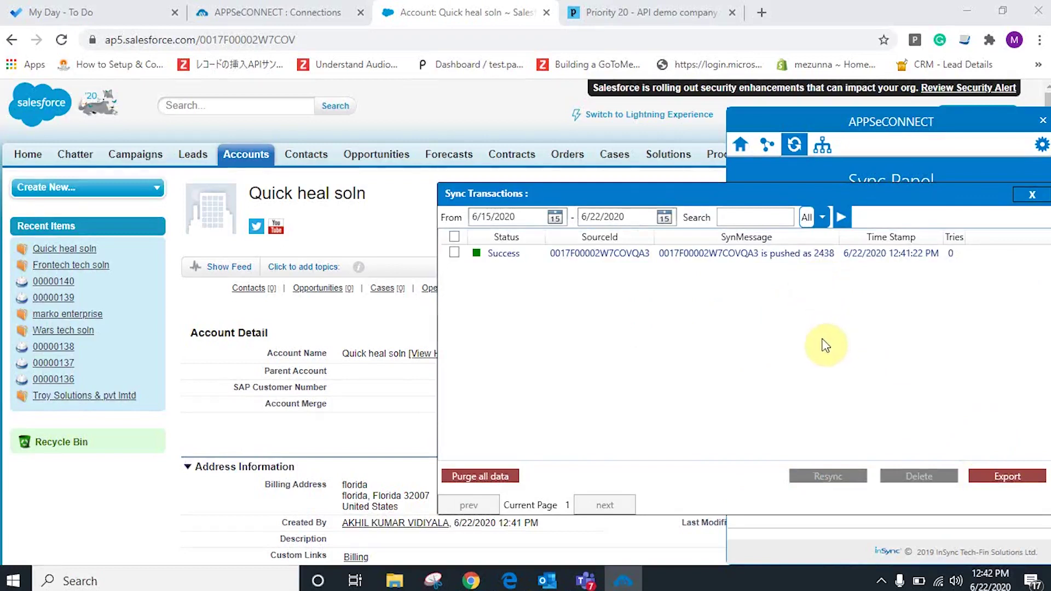
# Review the Accounts Add log with a widened TimeStamp column, then return to Priority.
pyautogui.click(1020, 197)
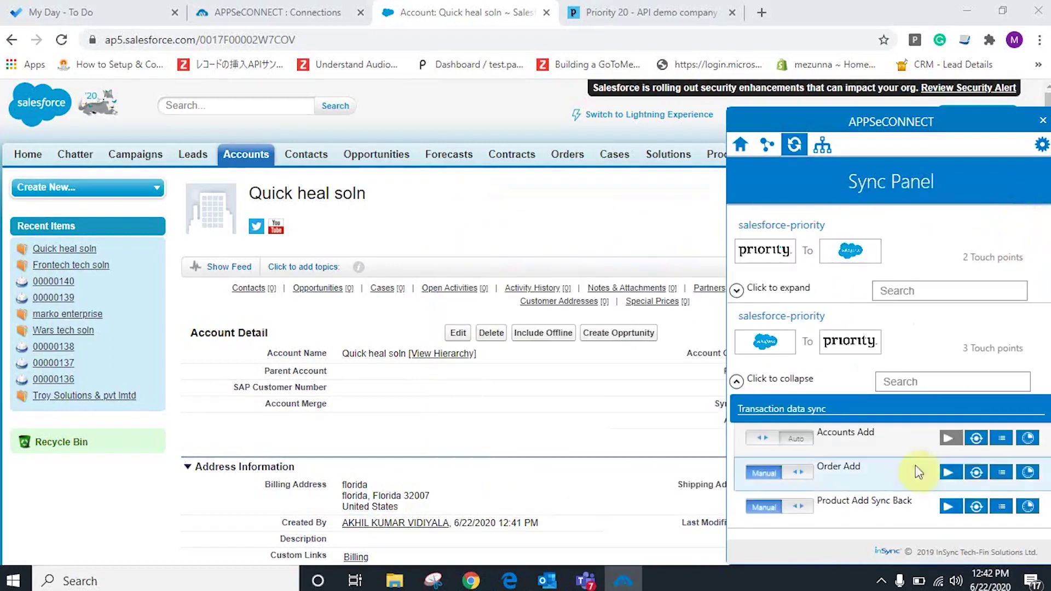
pyautogui.click(1002, 438)
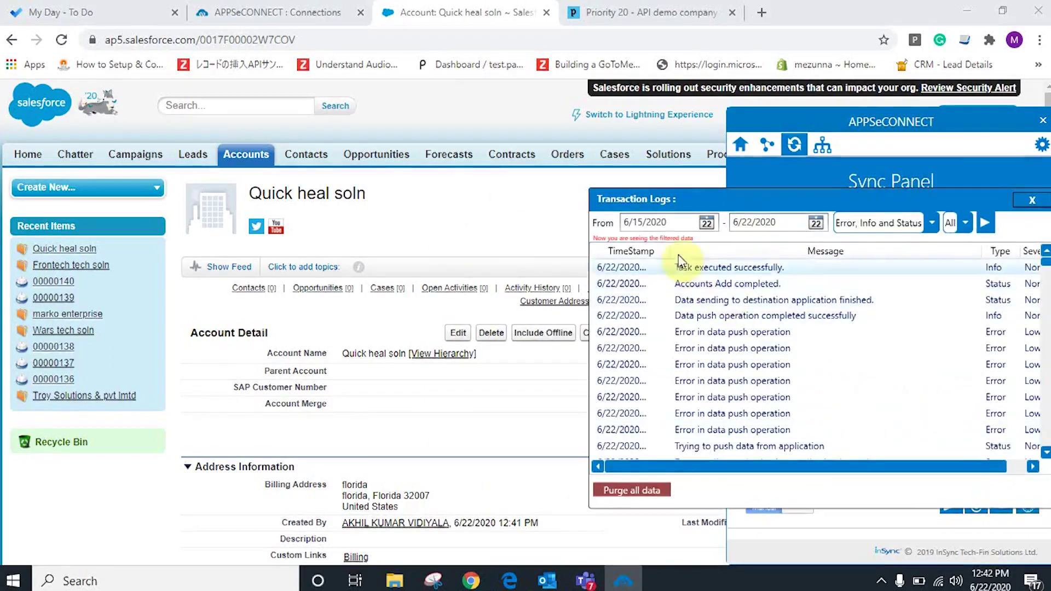
pyautogui.moveTo(673, 250); pyautogui.dragTo(903, 252)
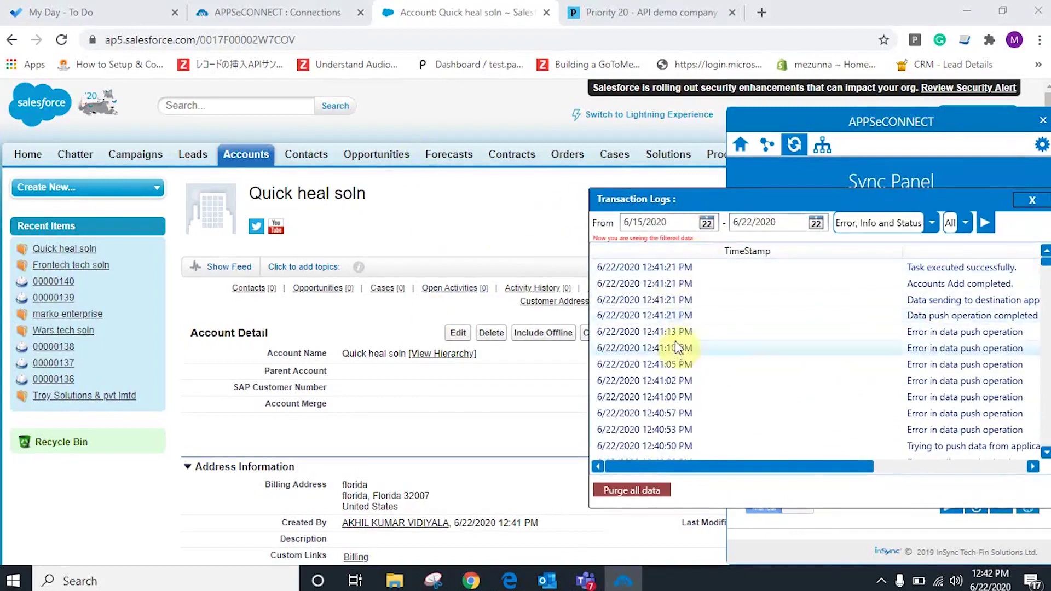
pyautogui.click(1033, 200)
pyautogui.click(566, 190)
pyautogui.click(651, 12)
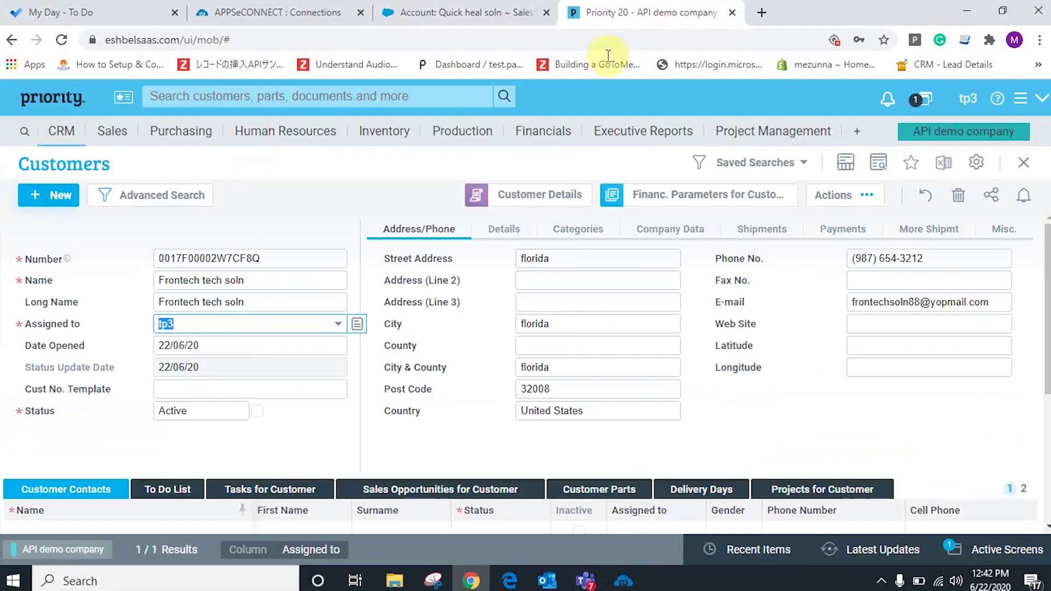
# Search Priority CRM Customers for 'Quick' and open the Quick heal soln record.
pyautogui.click(61, 134)
pyautogui.click(295, 159)
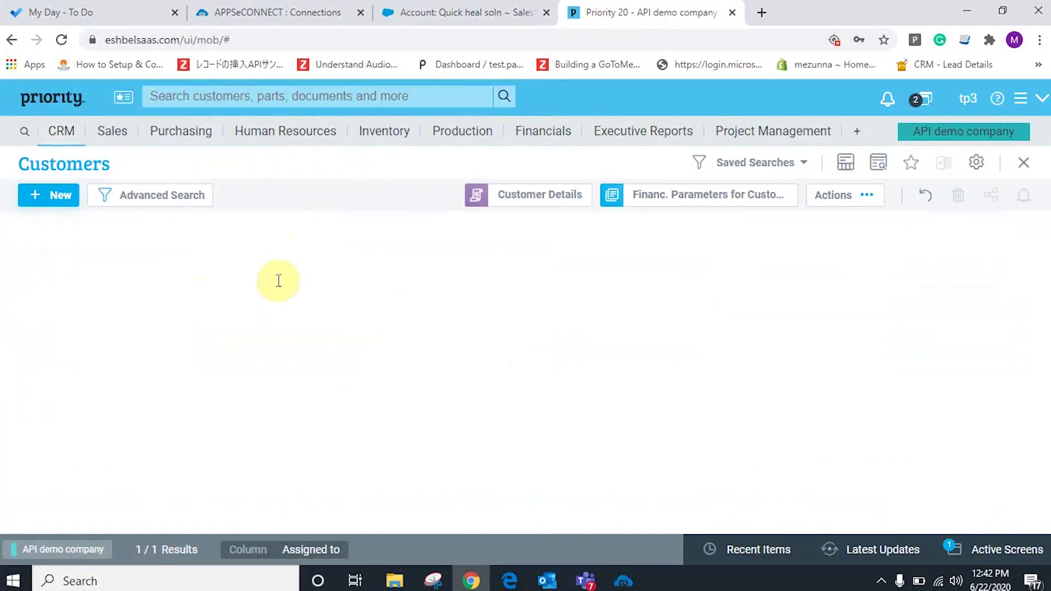
pyautogui.click(207, 261)
pyautogui.write('Qudi')
pyautogui.press('BackSpace')
pyautogui.press('BackSpace')
pyautogui.write('ick')
pyautogui.click(336, 260)
pyautogui.click(206, 192)
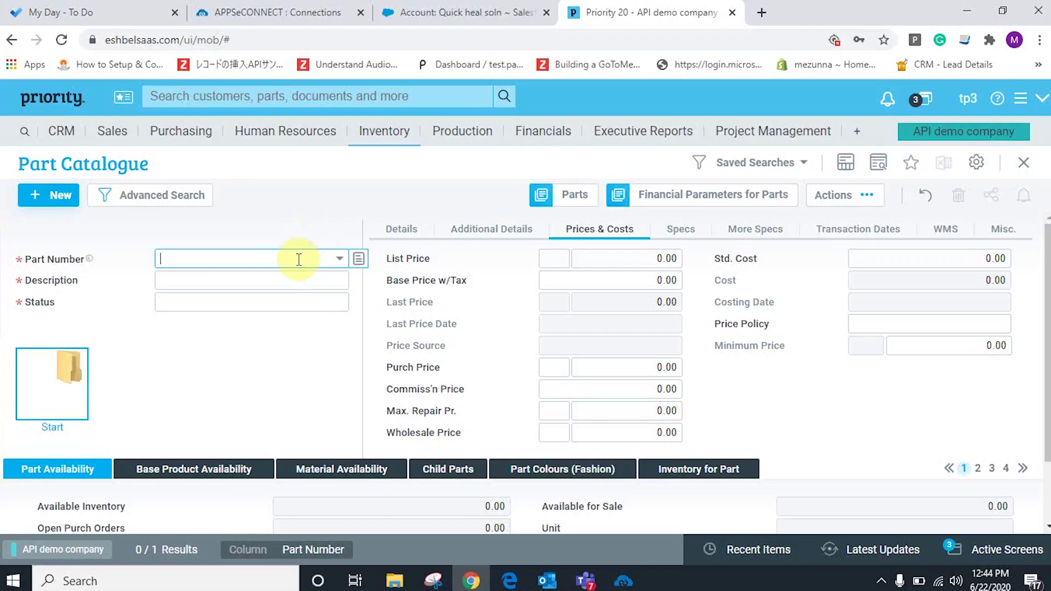
# Enter part FOM88, 'Frontech optical mouse fom88', with wholesale and list price 22.
pyautogui.write('FOM88')
pyautogui.click(198, 278)
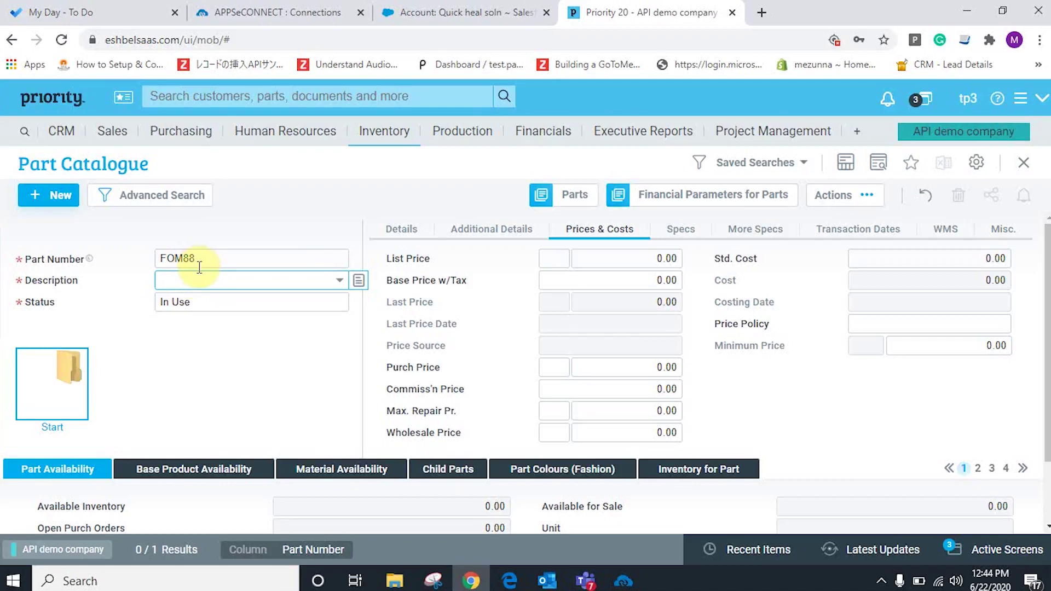
pyautogui.write('Frontech optical mouse fom88')
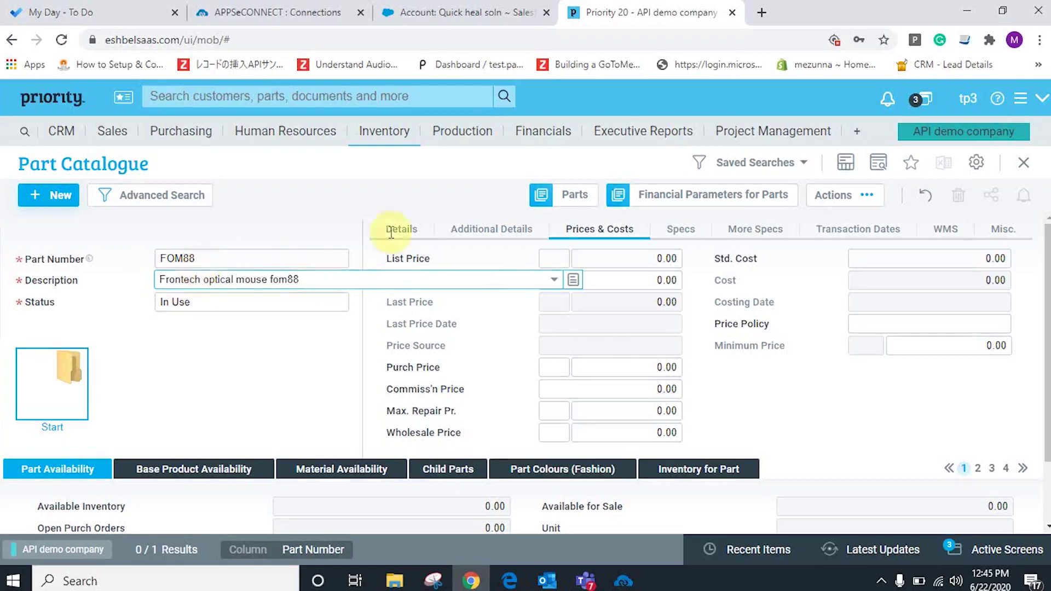
pyautogui.click(646, 433)
pyautogui.write('22')
pyautogui.click(639, 258)
pyautogui.write('22')
# Mark the part as Purchased via Web Site in its additional details.
pyautogui.click(394, 233)
pyautogui.click(489, 230)
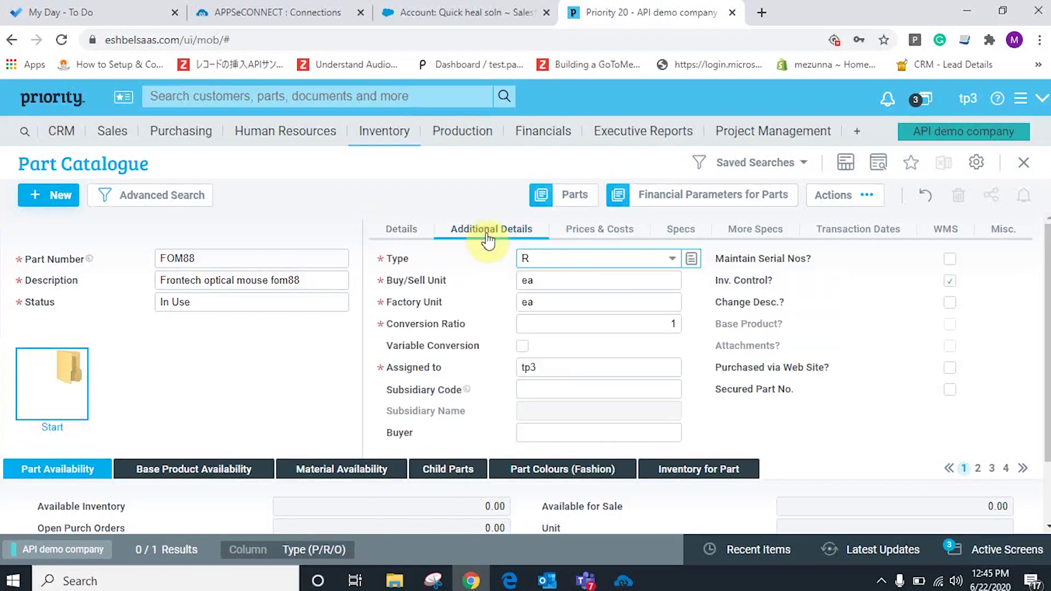
pyautogui.click(950, 368)
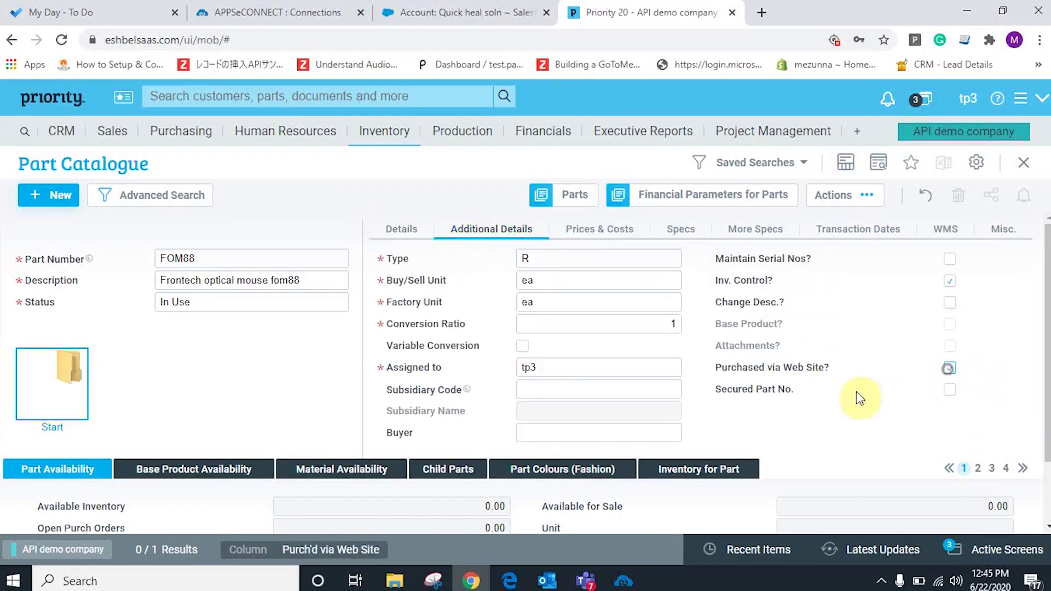
pyautogui.click(584, 233)
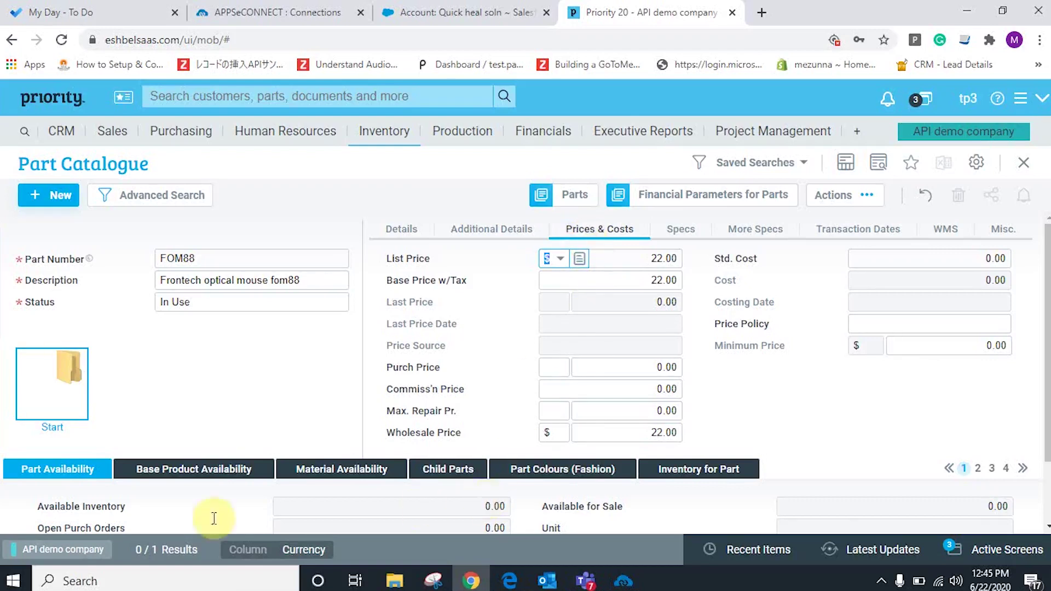
# Add the Parts - Remarks note 'frontech' and exit the part form.
pyautogui.click(1019, 470)
pyautogui.click(979, 469)
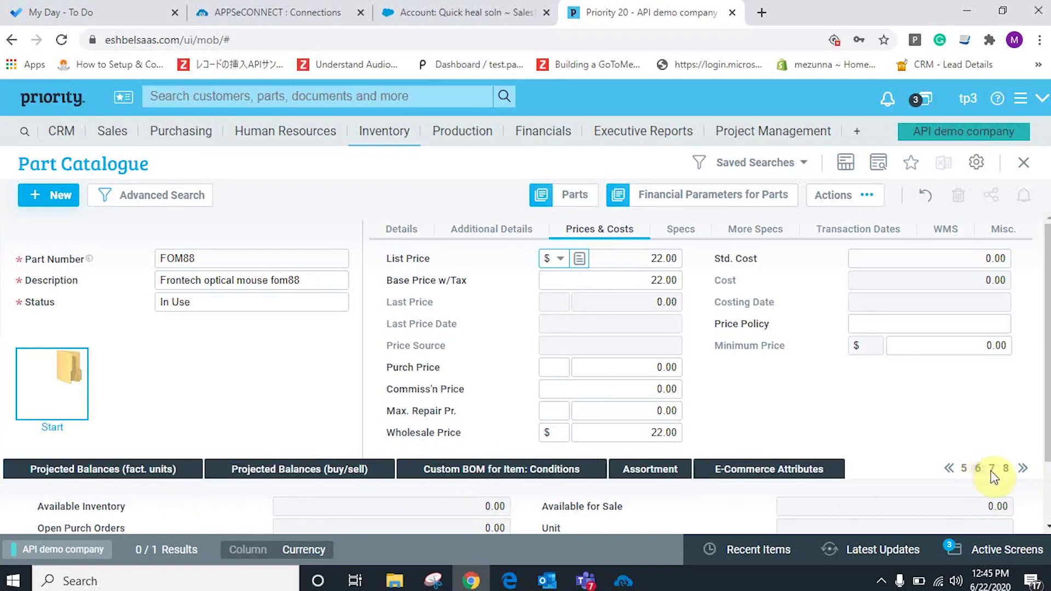
pyautogui.click(992, 471)
pyautogui.click(723, 480)
pyautogui.write('frontec')
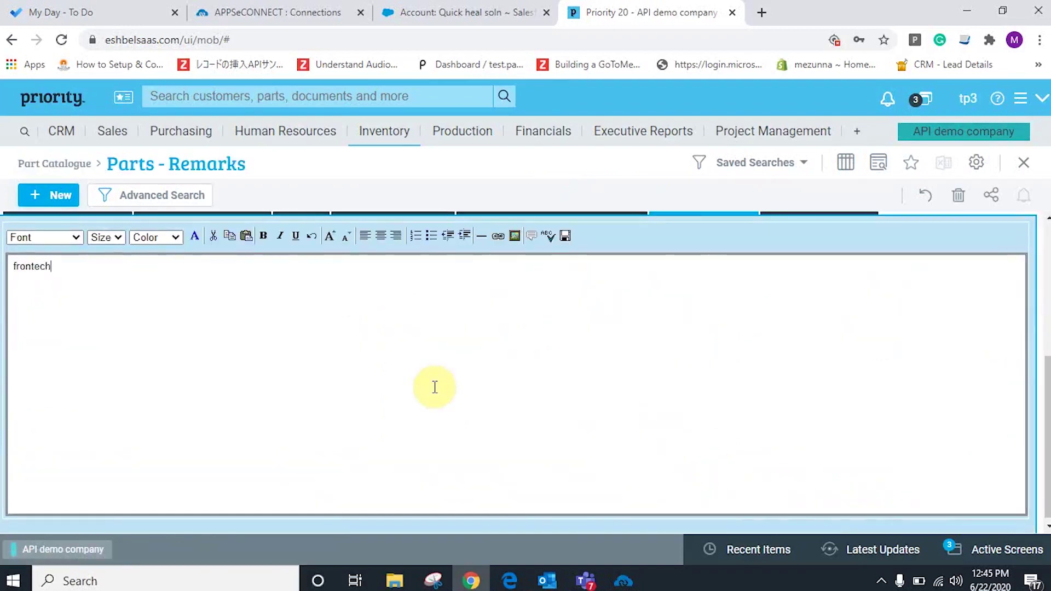
pyautogui.write('h')
pyautogui.scroll(5, 438, 385)
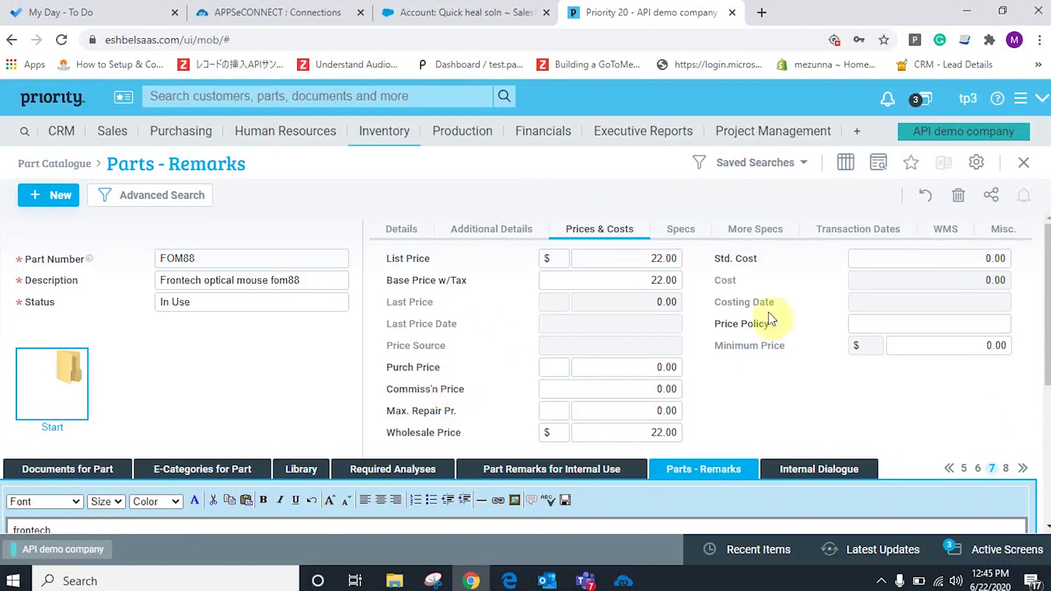
pyautogui.click(1023, 162)
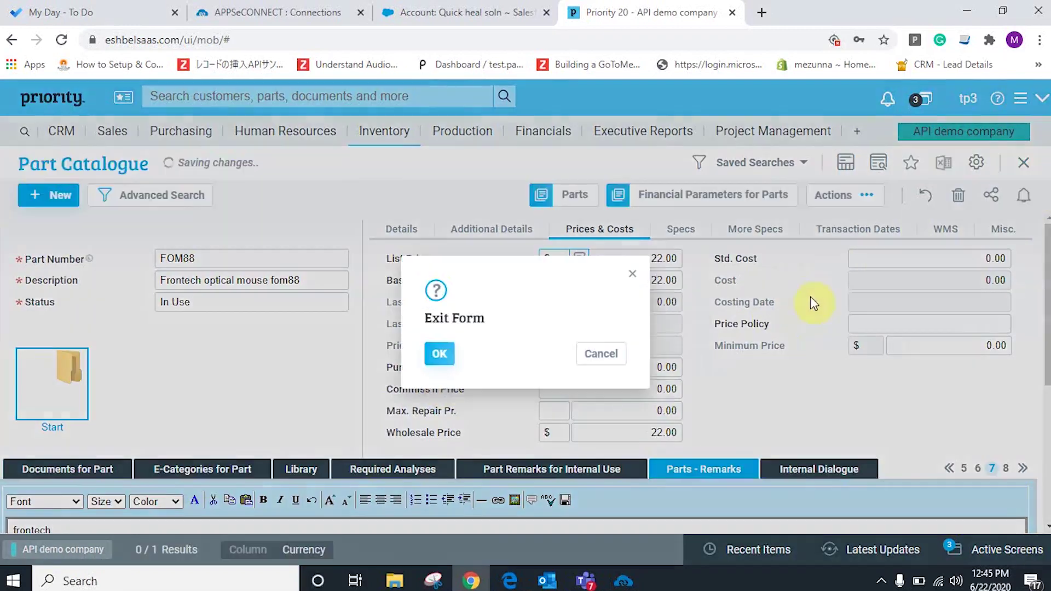
# Confirm leaving the part form and run Priority-to-Salesforce Product Add.
pyautogui.click(436, 355)
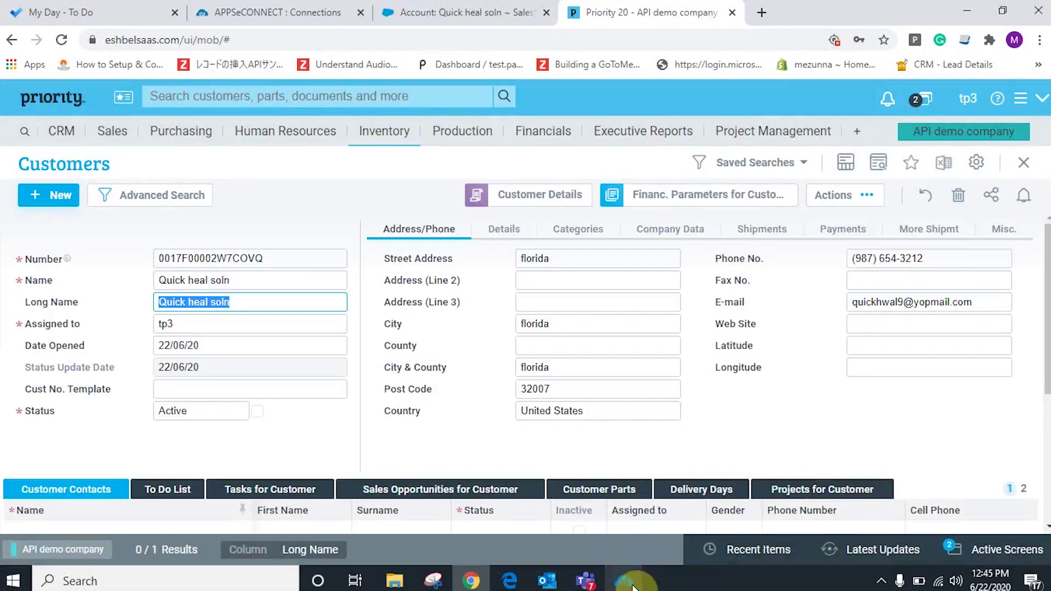
pyautogui.click(623, 580)
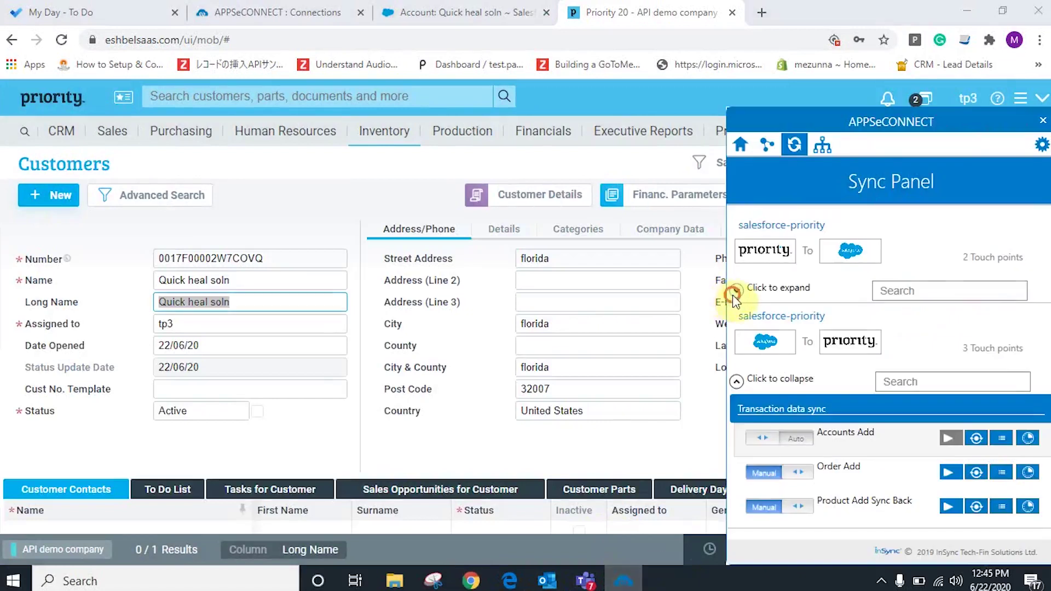
pyautogui.click(735, 292)
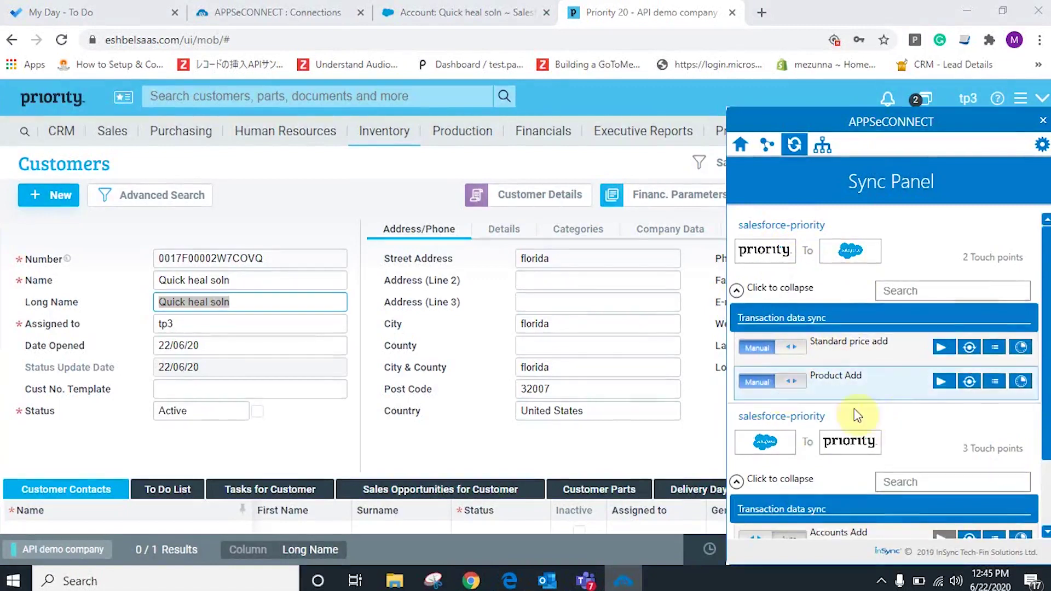
pyautogui.click(942, 382)
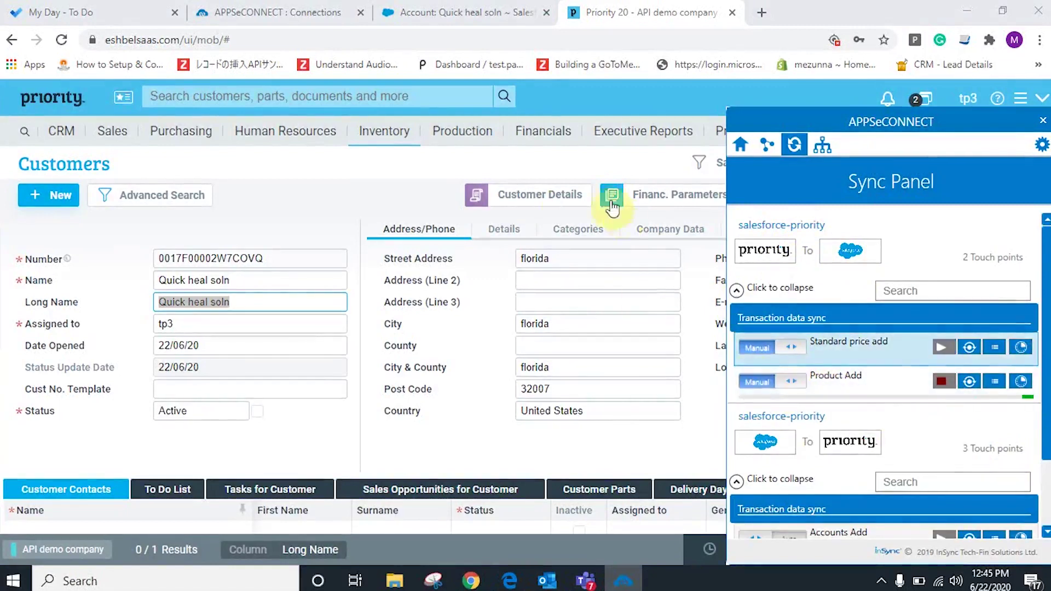
pyautogui.click(380, 200)
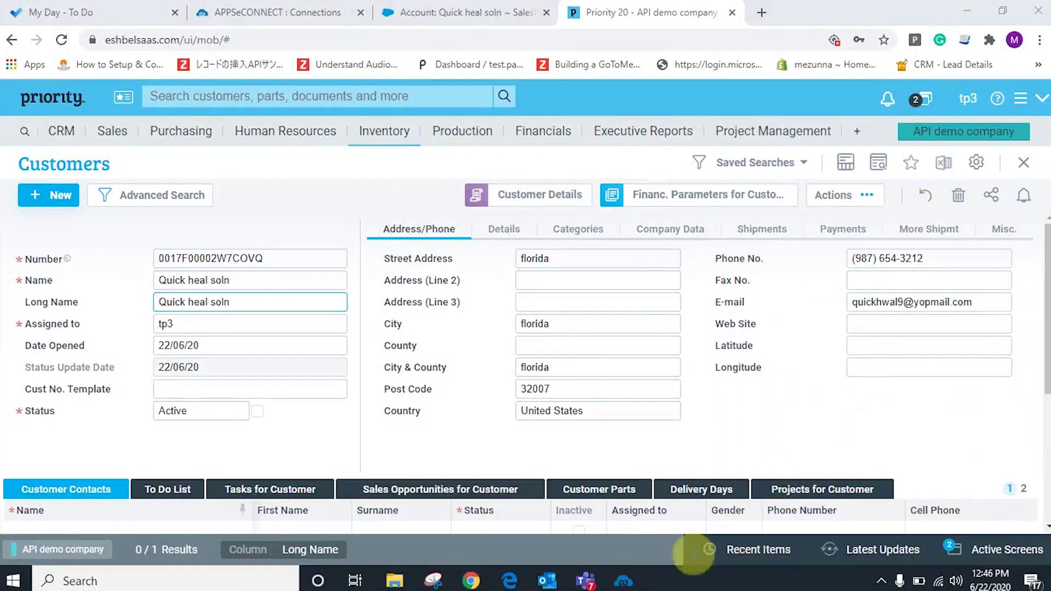
# Verify FOM88 synced successfully in the Product Add results, then return to Salesforce.
pyautogui.click(623, 581)
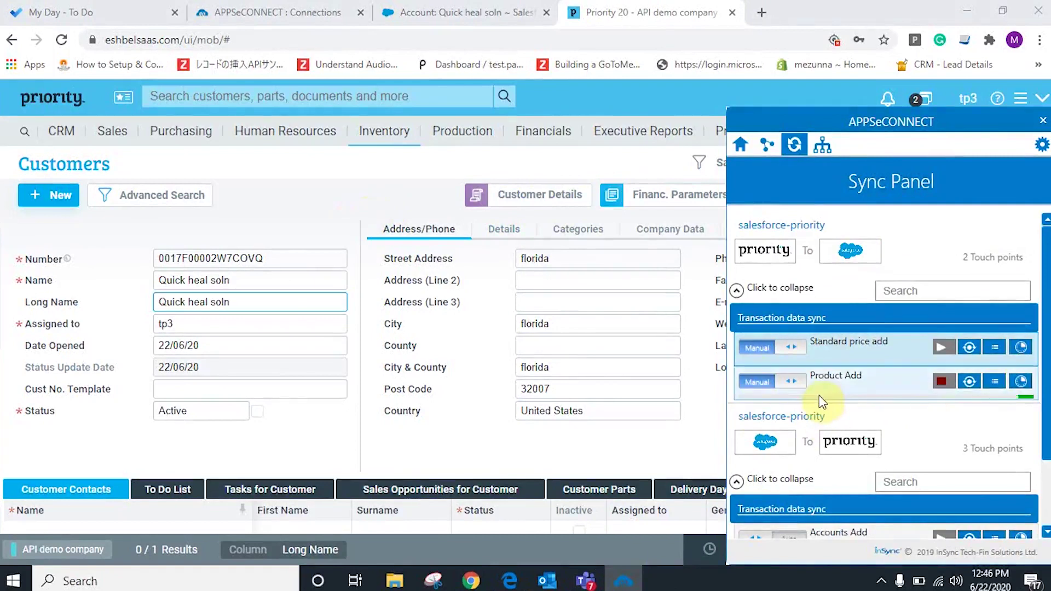
pyautogui.click(347, 195)
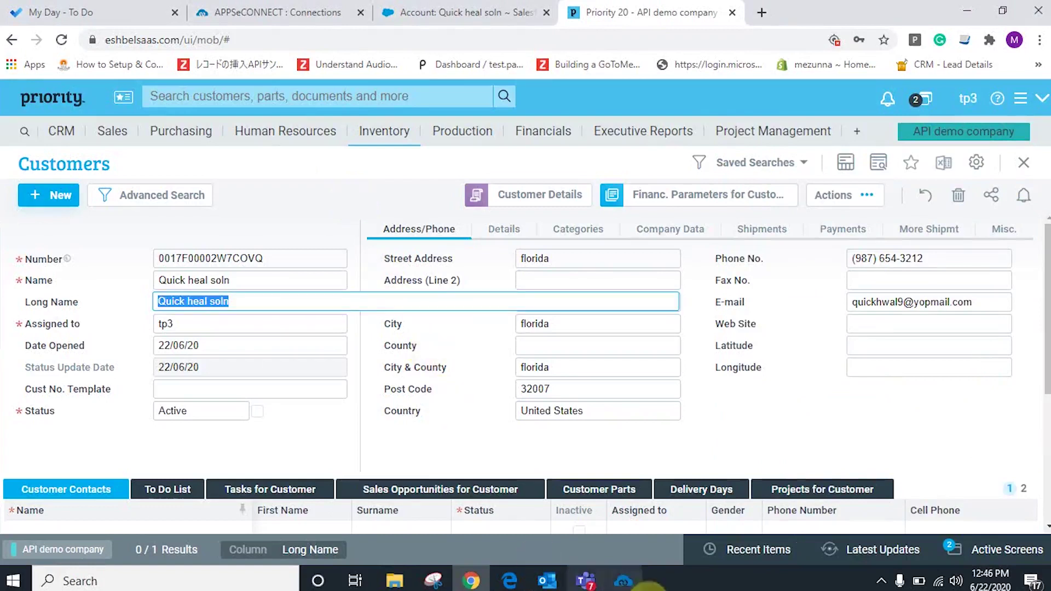
pyautogui.click(623, 580)
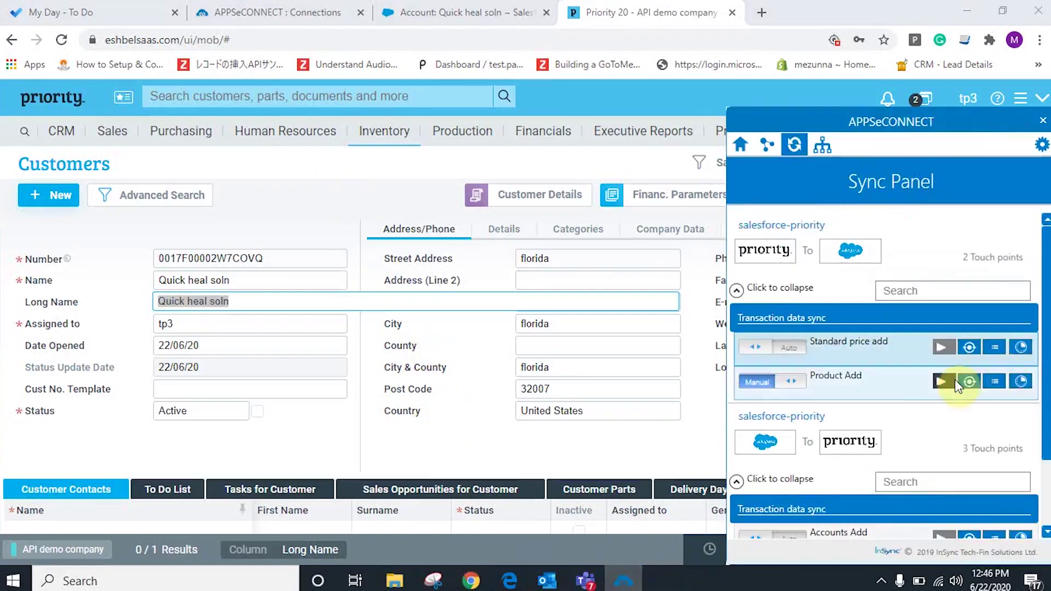
pyautogui.click(971, 382)
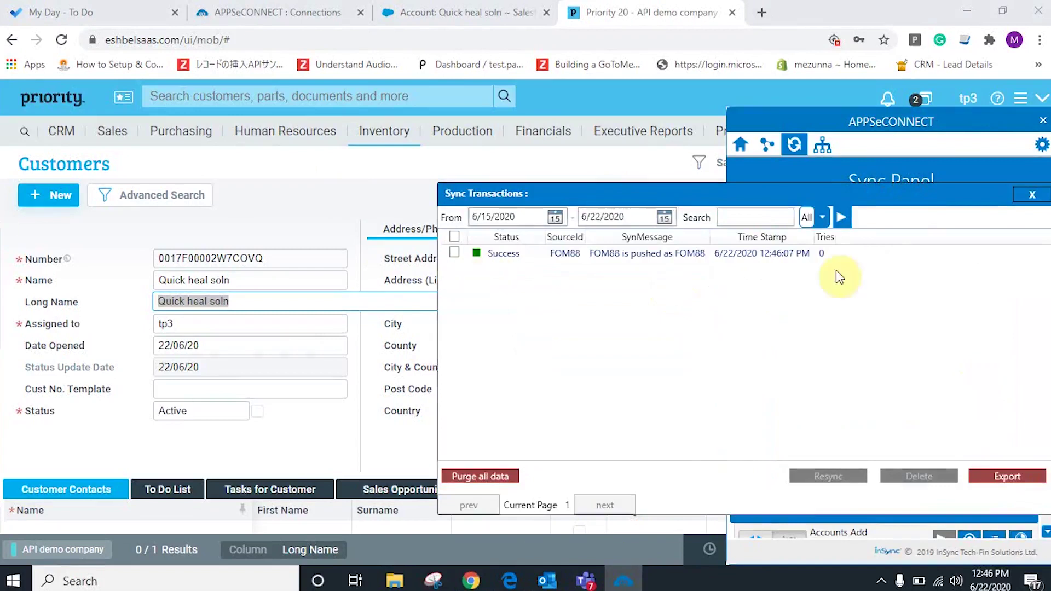
pyautogui.click(1033, 196)
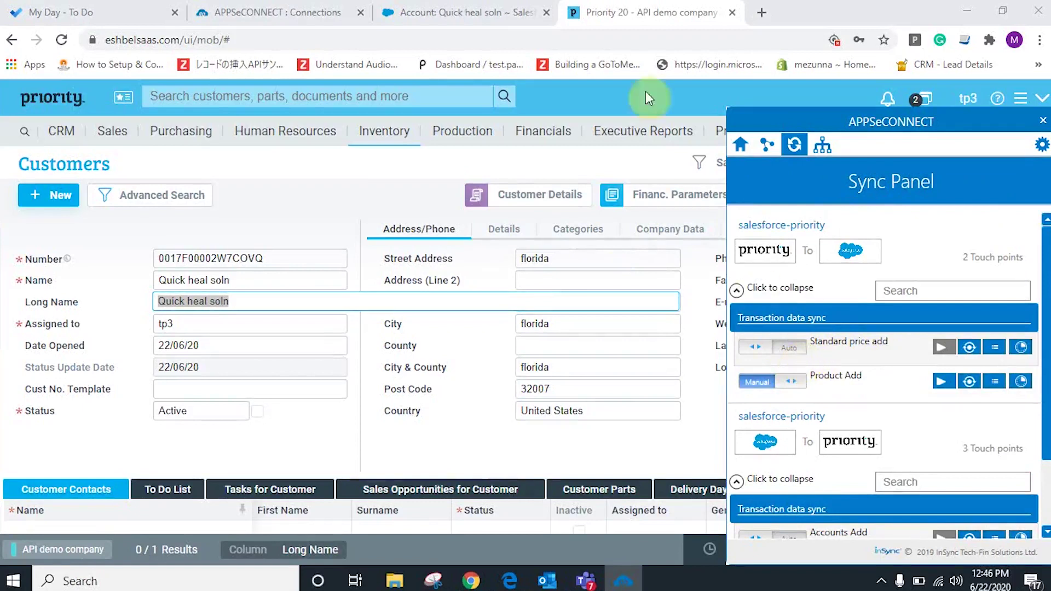
pyautogui.click(419, 8)
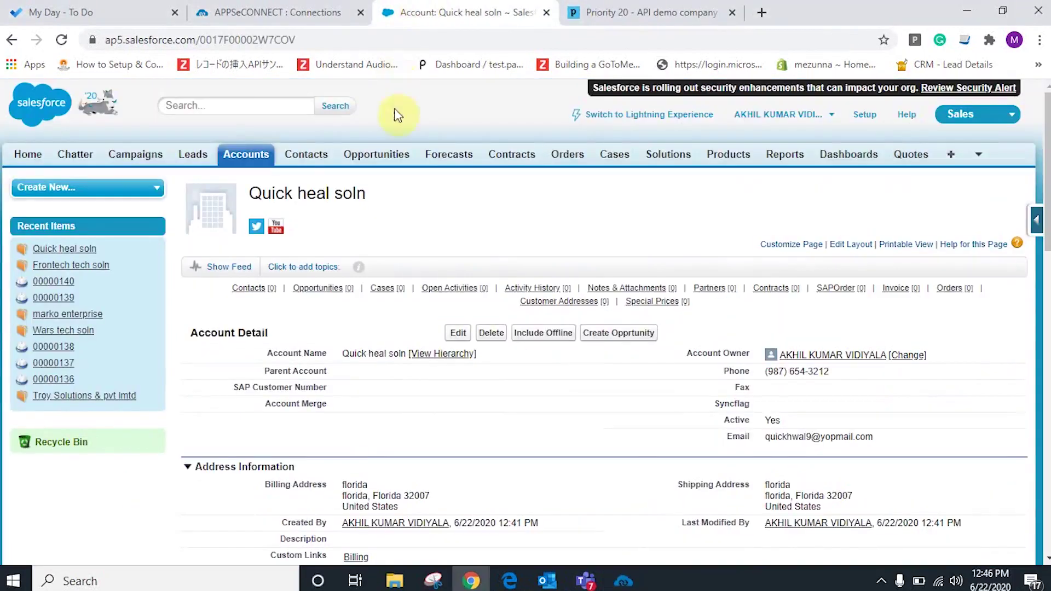
# Confirm the Frontech optical mouse fom88 product shows a $22.00 standard price, then view recent Orders.
pyautogui.click(716, 158)
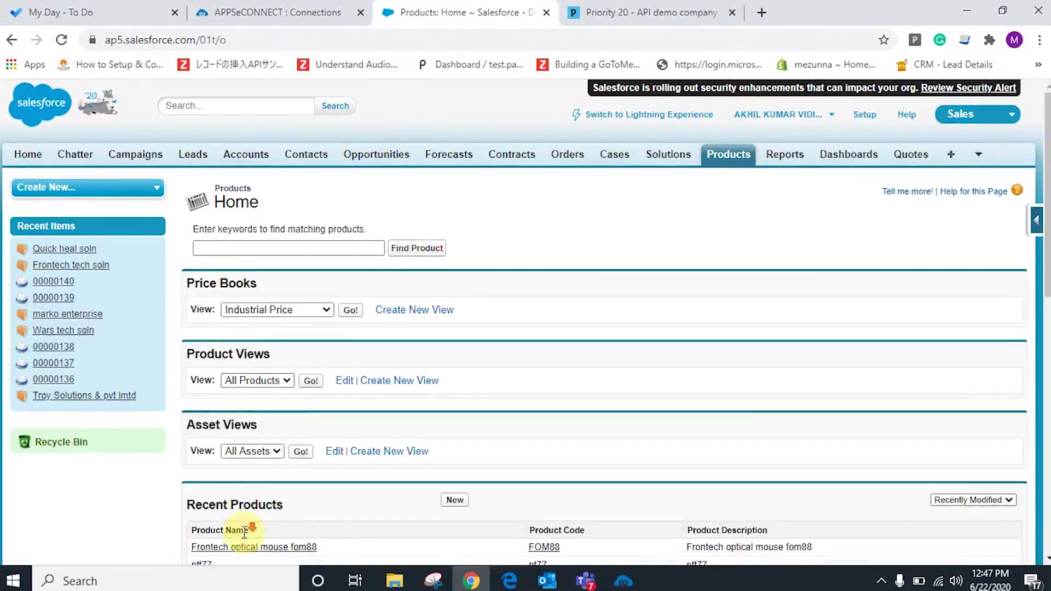
pyautogui.scroll(-1, 254, 537)
pyautogui.click(247, 470)
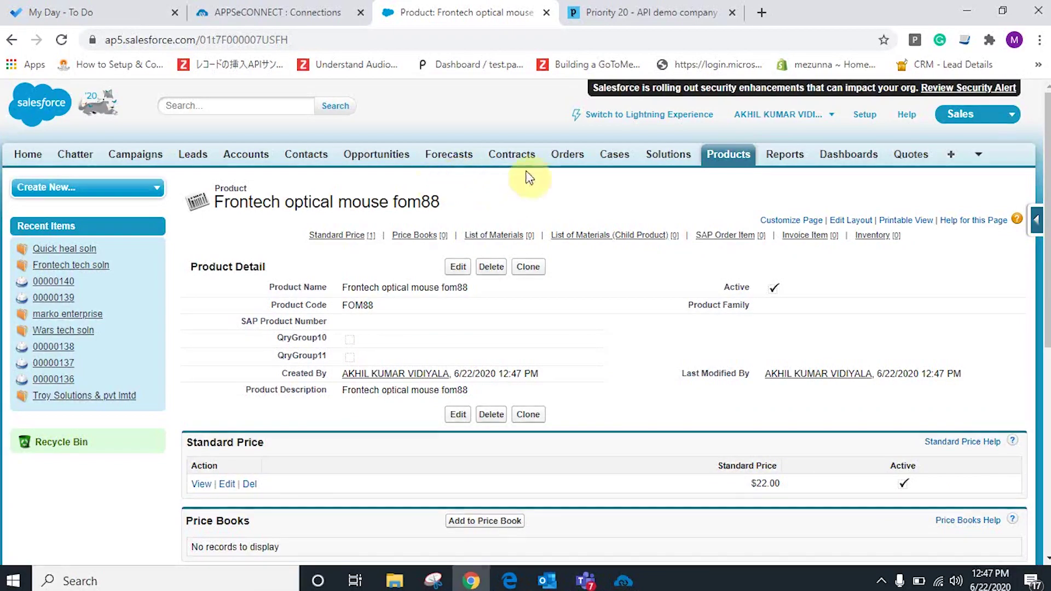
pyautogui.click(561, 159)
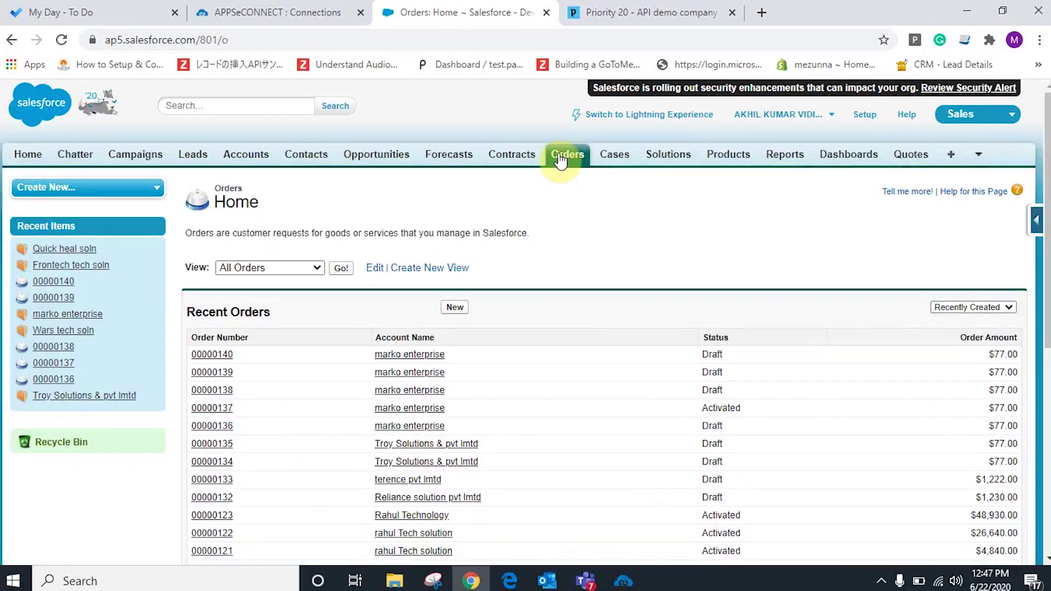
# Start a new order with Quick heal soln as the account.
pyautogui.click(456, 308)
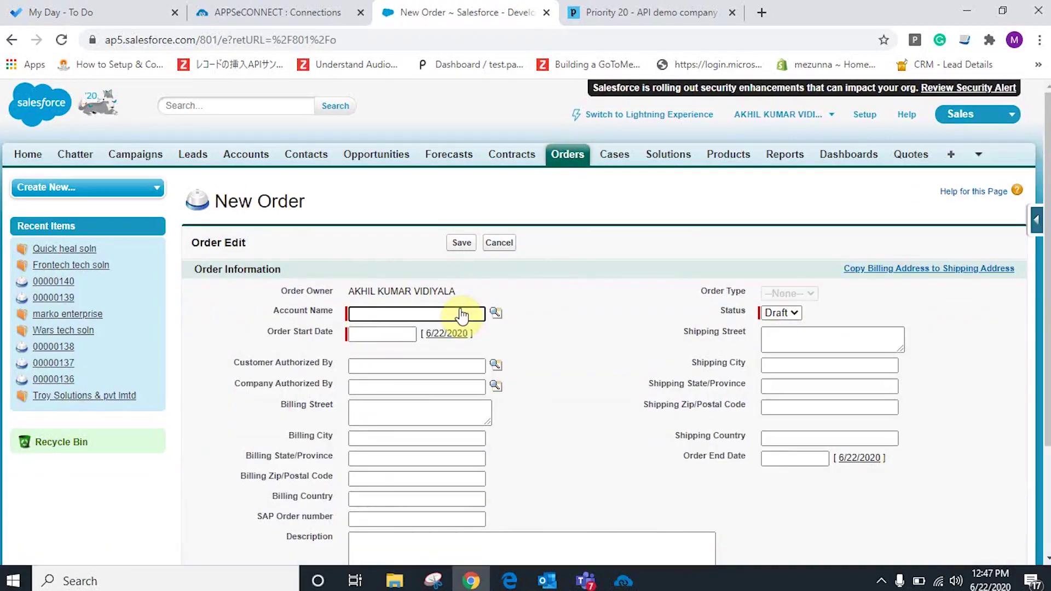
pyautogui.click(472, 313)
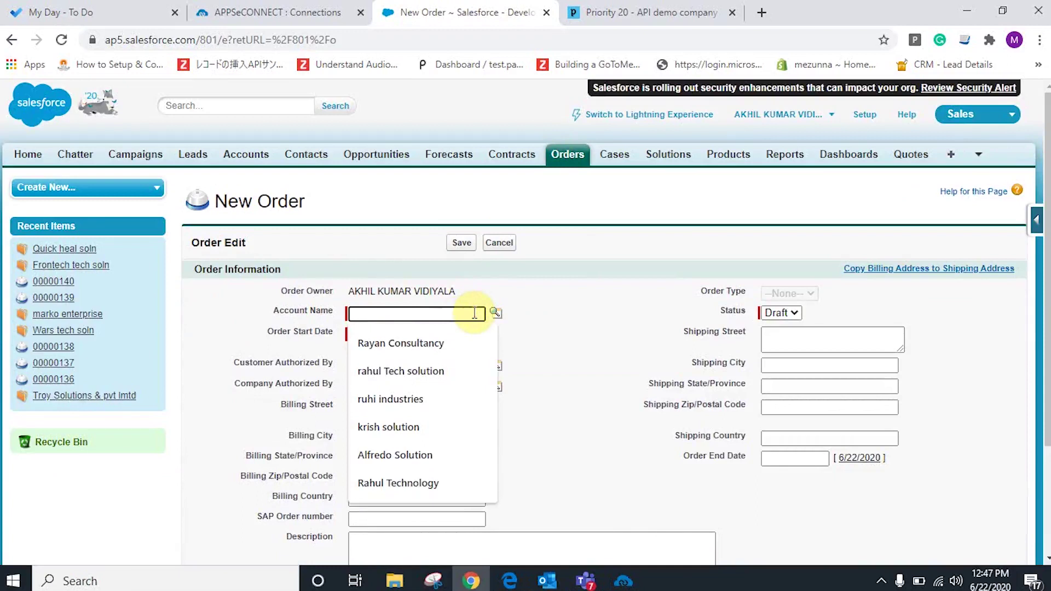
pyautogui.write('Qucik')
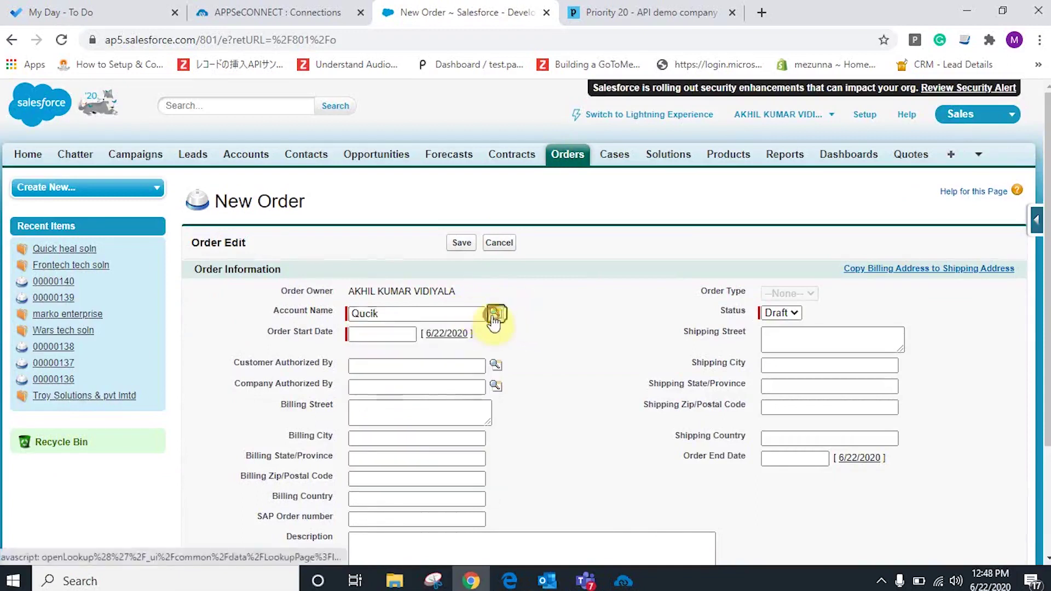
pyautogui.click(495, 312)
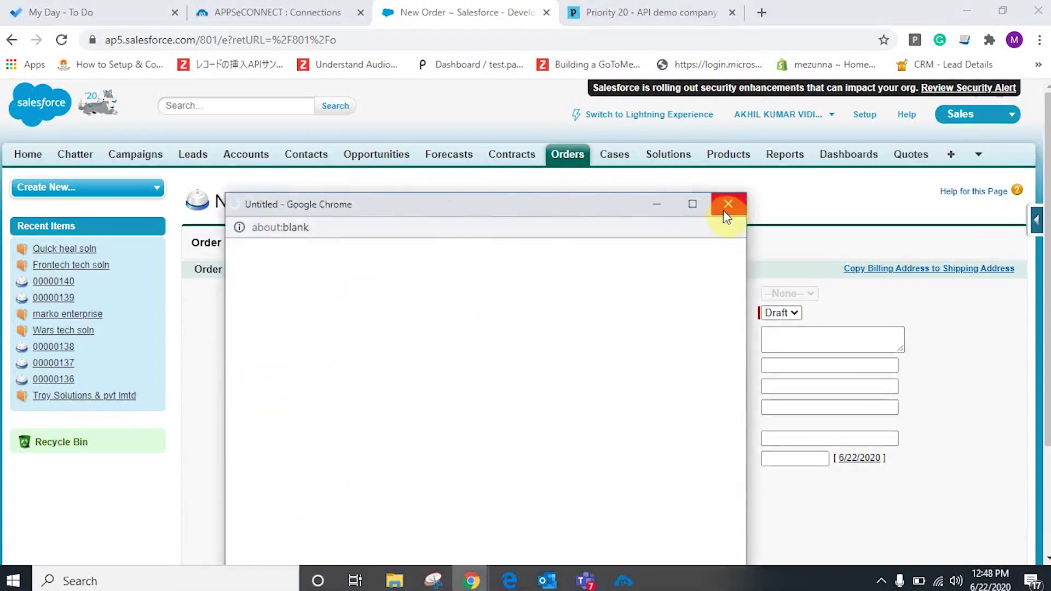
pyautogui.click(733, 204)
pyautogui.click(445, 312)
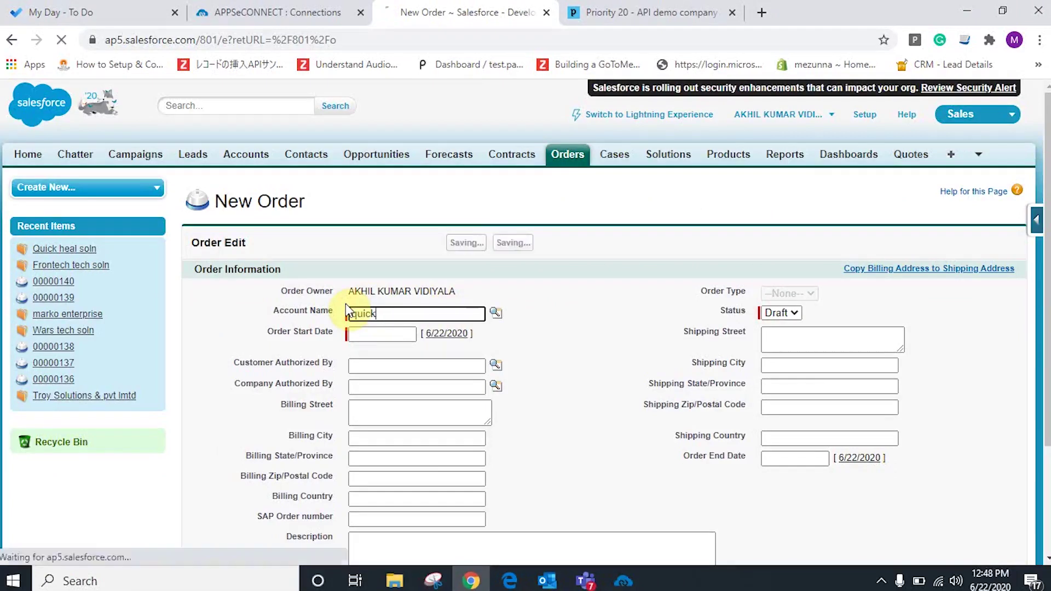
pyautogui.press('Return')
pyautogui.click(497, 334)
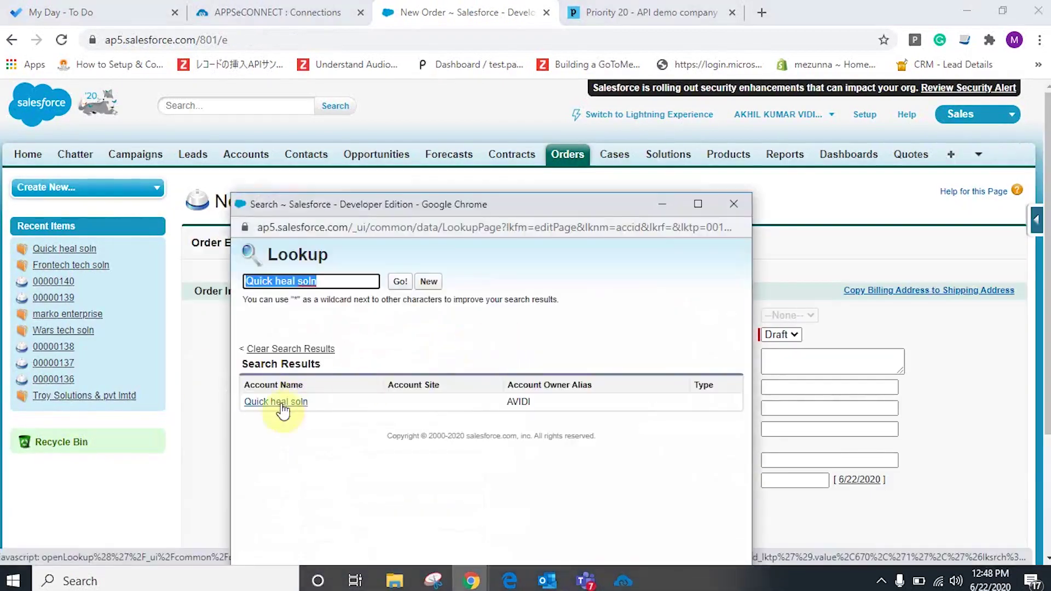
pyautogui.click(280, 400)
# Set the order start date to 6/22/2020 and end date to 6/30/2020.
pyautogui.click(390, 356)
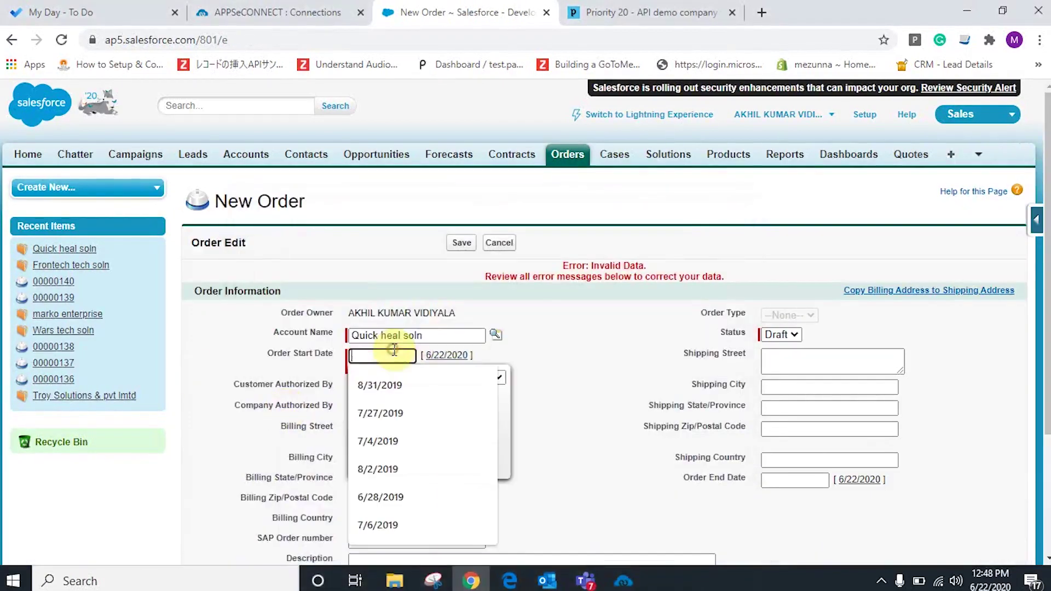
pyautogui.click(447, 355)
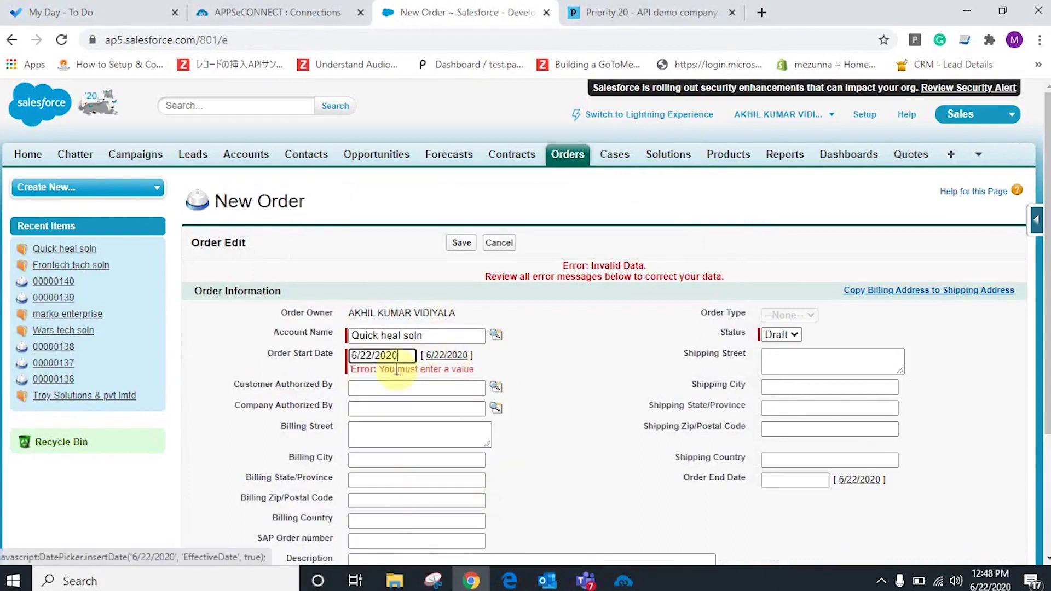
pyautogui.click(386, 356)
pyautogui.click(399, 446)
pyautogui.click(795, 480)
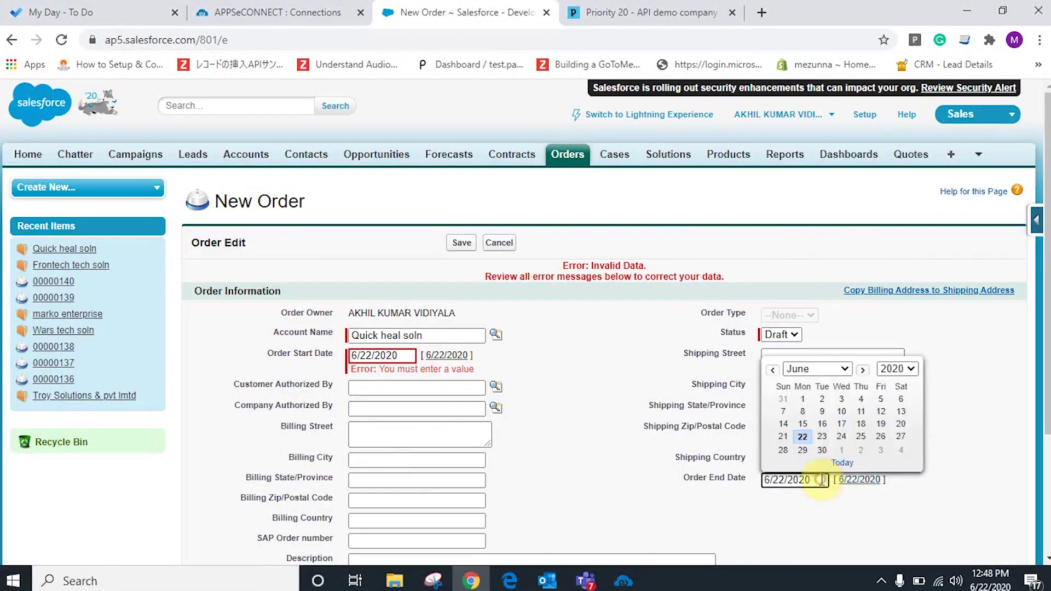
pyautogui.click(821, 448)
# Autofill billing and shipping addresses with the florida, Alabama 32008 address.
pyautogui.click(457, 19)
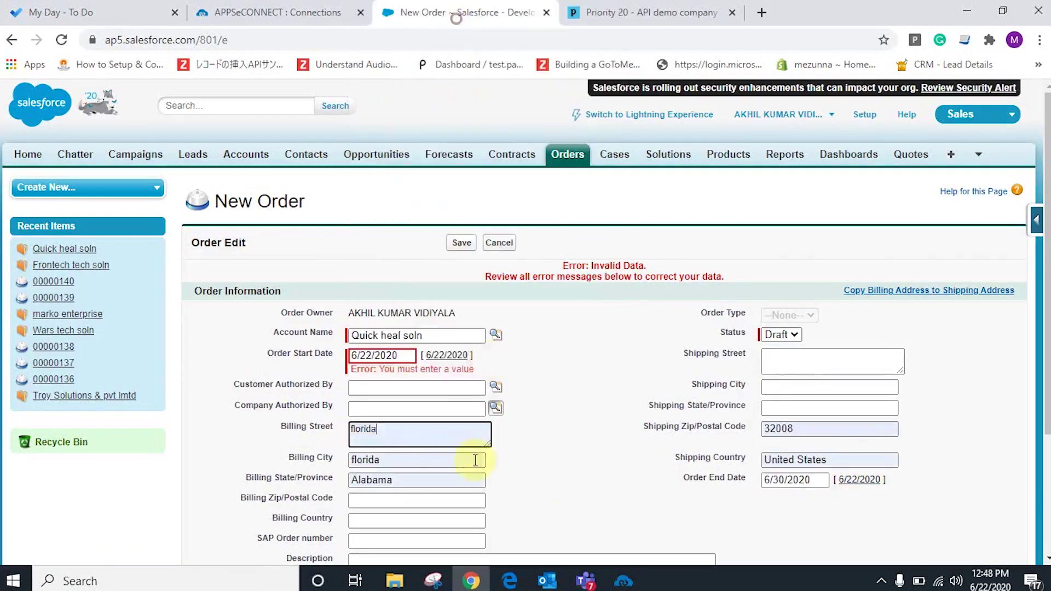
pyautogui.click(399, 500)
pyautogui.click(415, 172)
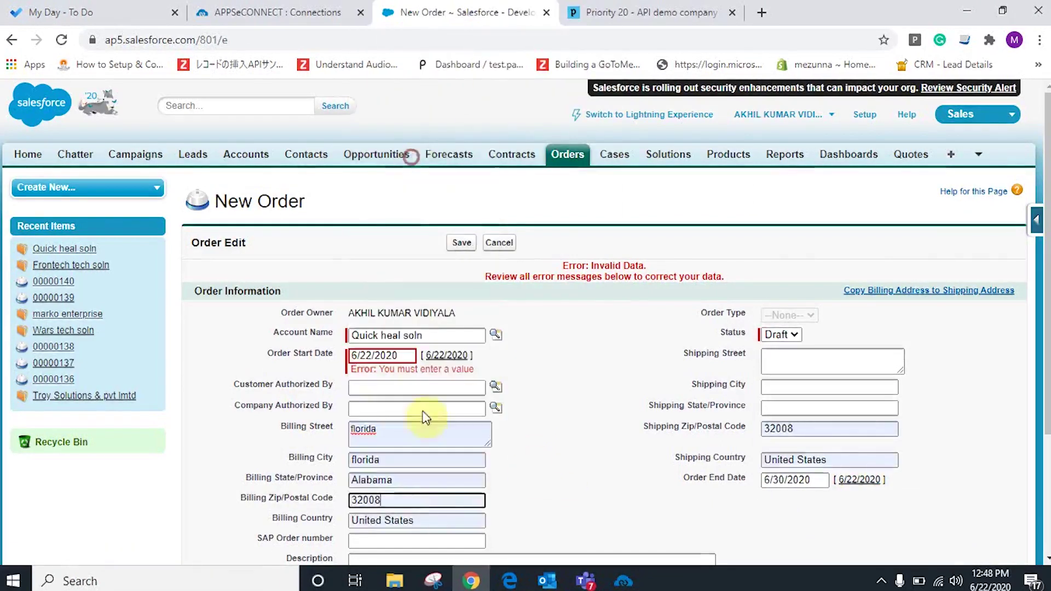
pyautogui.click(774, 363)
pyautogui.click(802, 34)
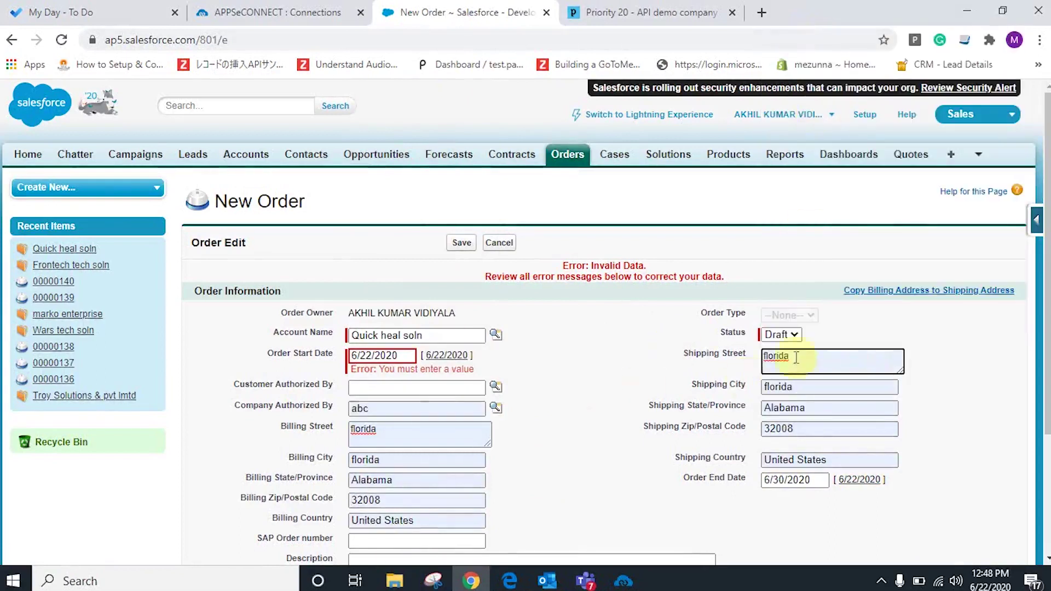
# Save the order, clearing the invalid 'abc' Company Authorized By value after the error.
pyautogui.click(473, 247)
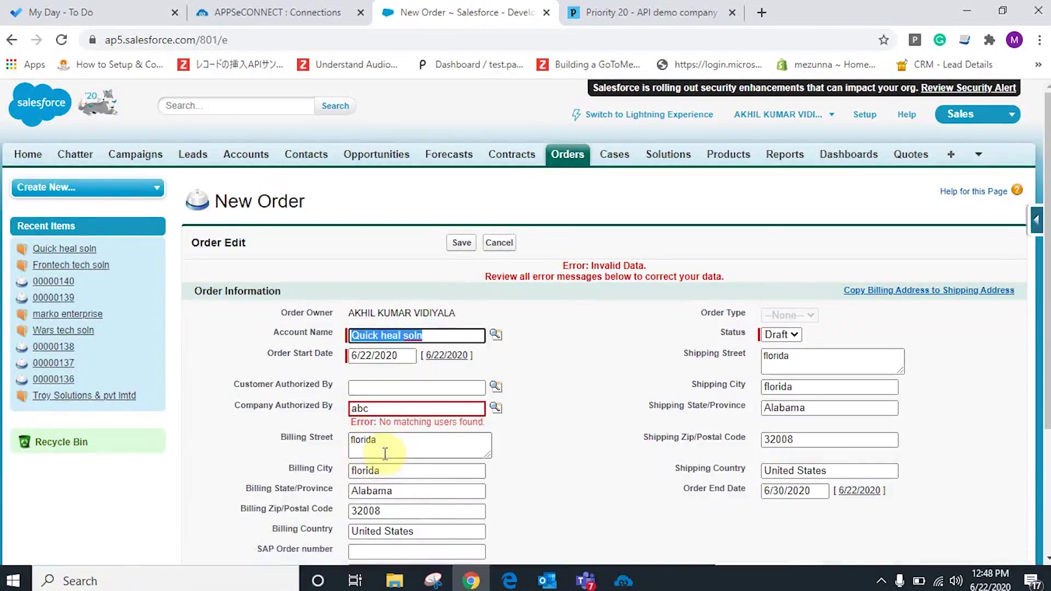
pyautogui.click(336, 402)
pyautogui.press('BackSpace')
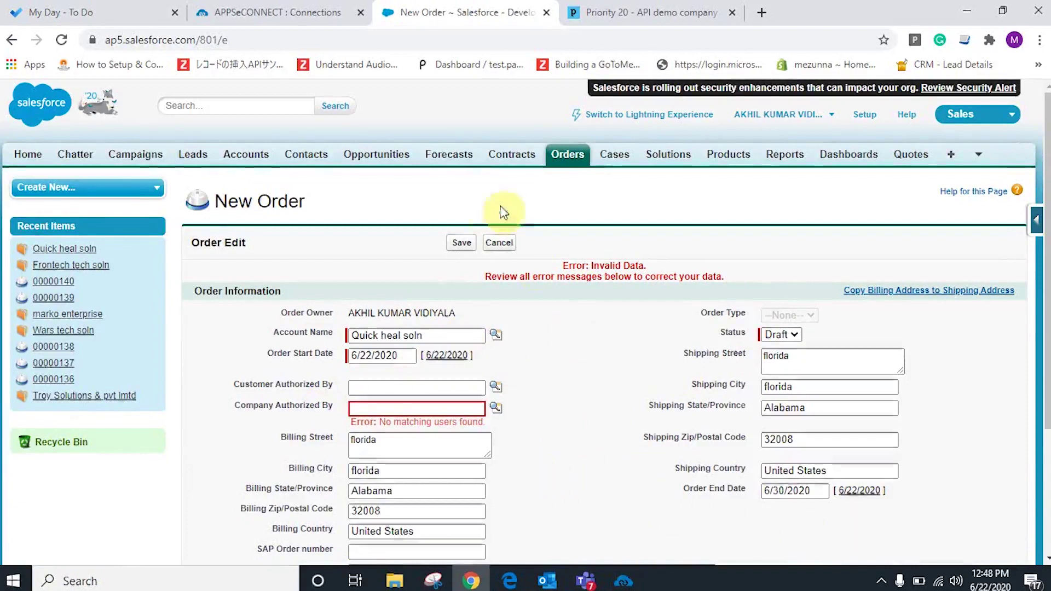
pyautogui.click(461, 243)
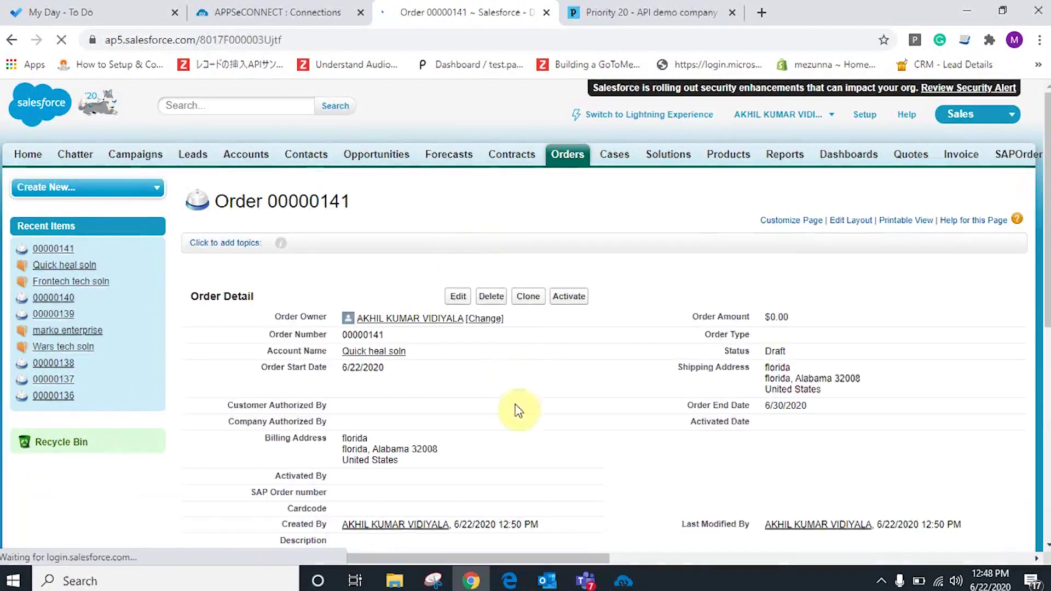
# Add Frontech optical mouse fom88 (searched via 'fro') to order 00000141 with quantity 2.
pyautogui.scroll(-4, 566, 390)
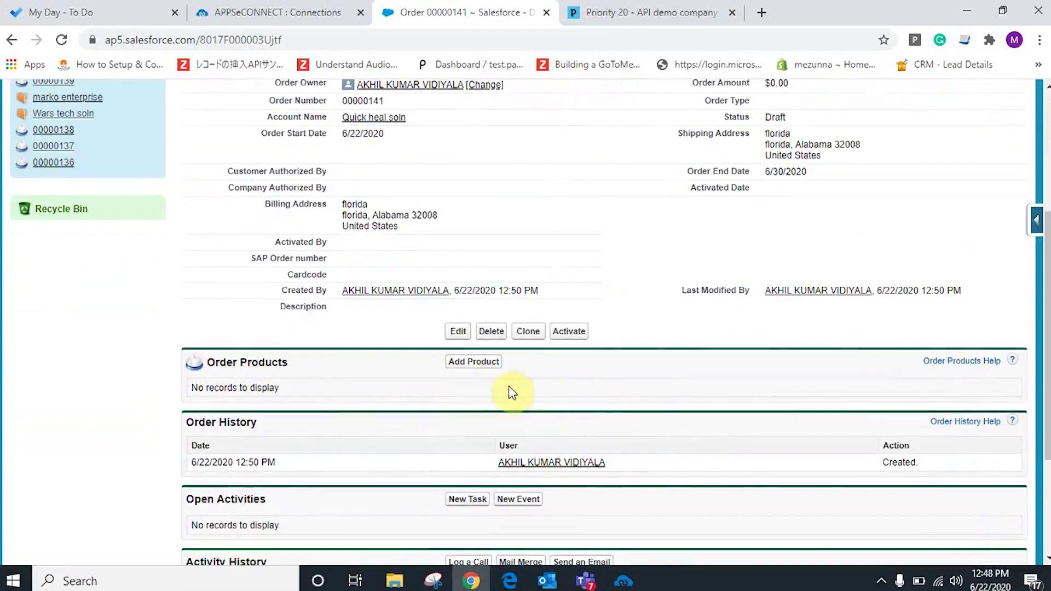
pyautogui.click(483, 364)
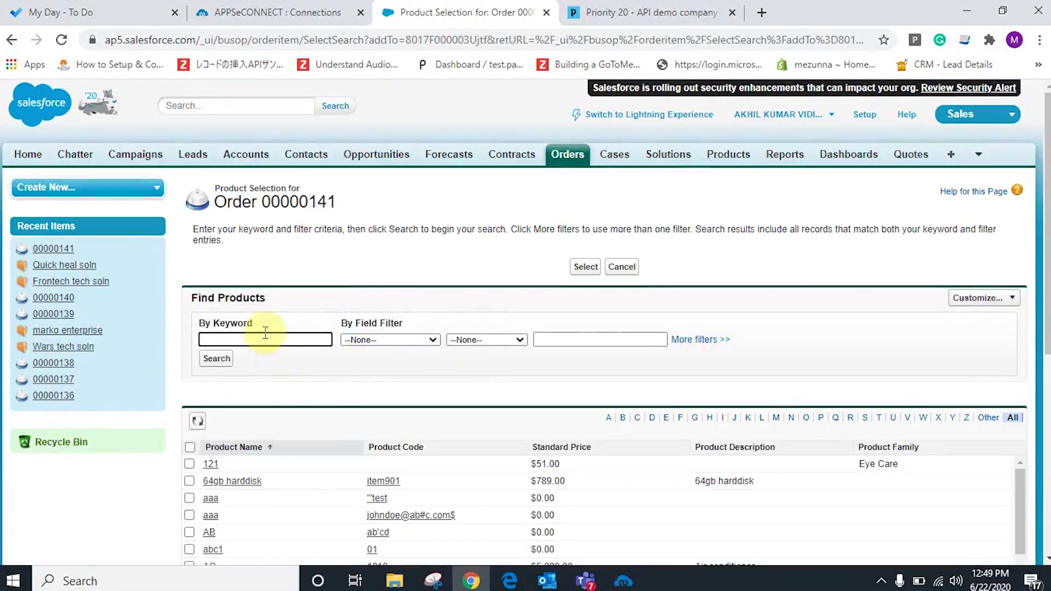
pyautogui.click(263, 339)
pyautogui.write('fro')
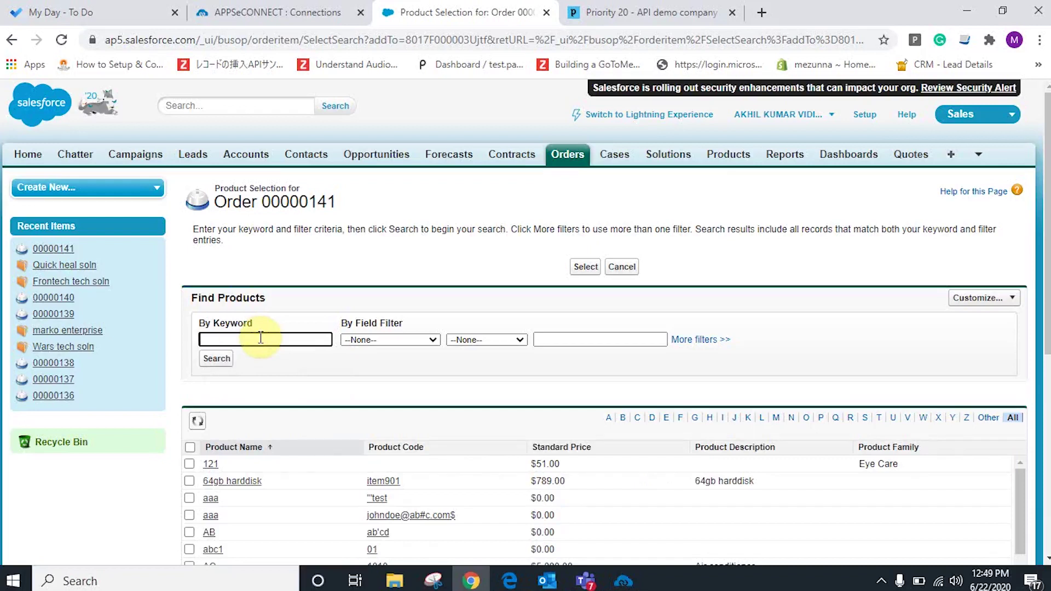
pyautogui.click(217, 358)
pyautogui.click(190, 492)
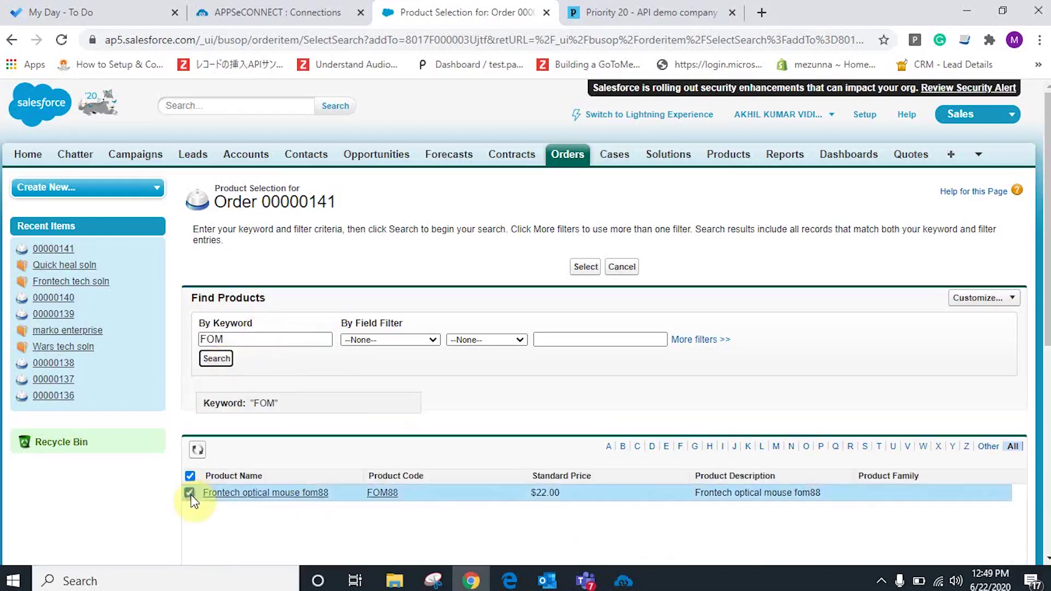
pyautogui.click(586, 266)
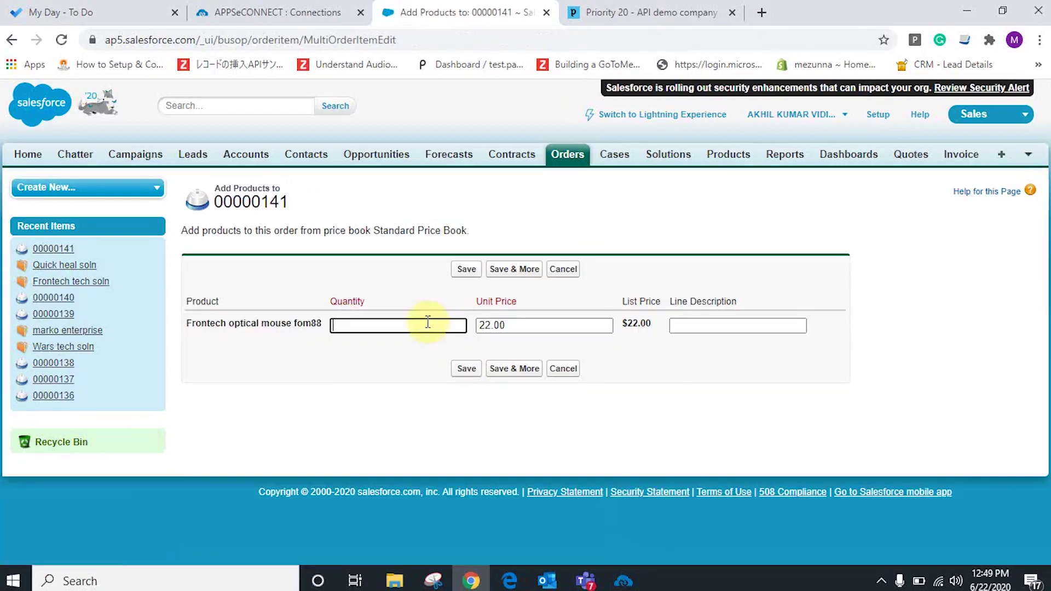
pyautogui.write('2')
pyautogui.click(467, 369)
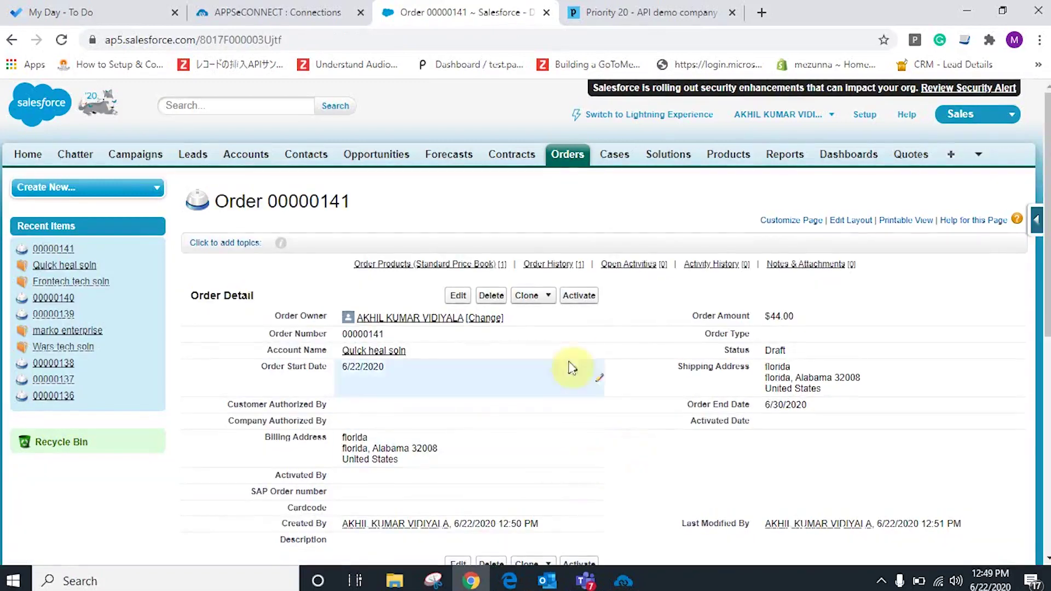
pyautogui.scroll(-5, 678, 454)
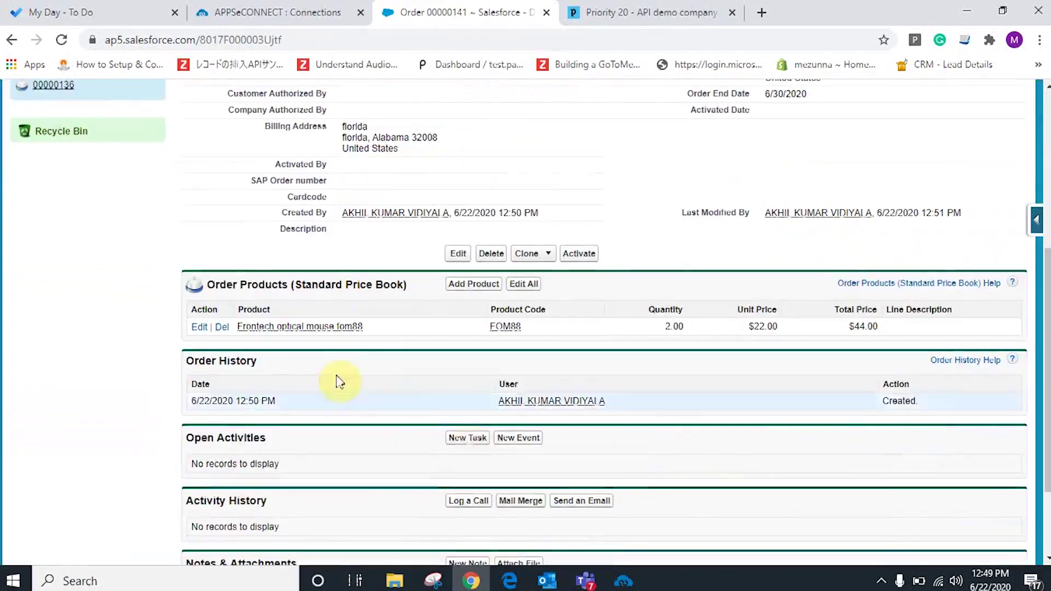
pyautogui.scroll(6, 504, 414)
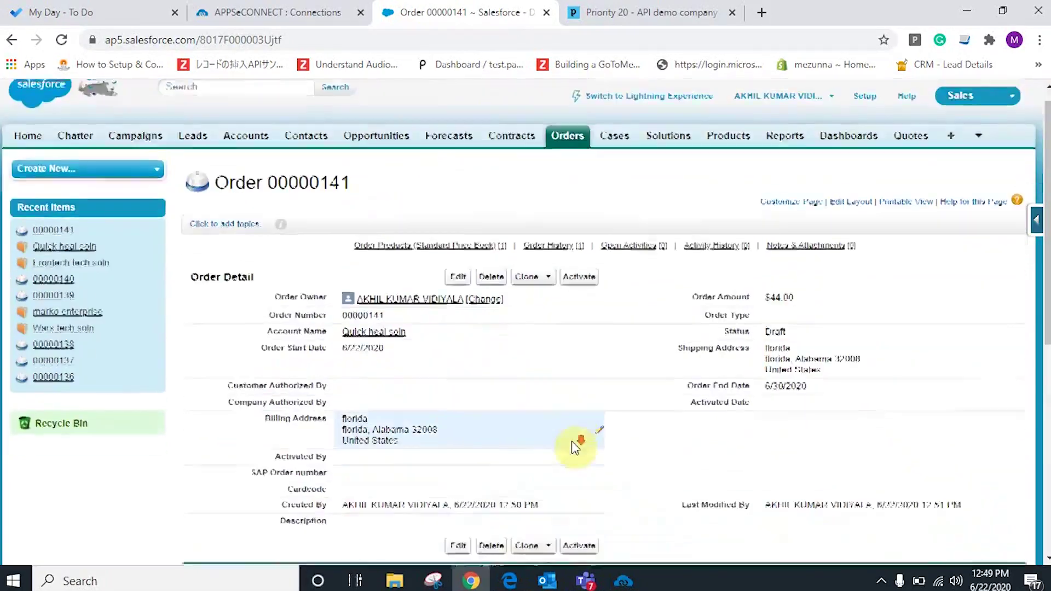
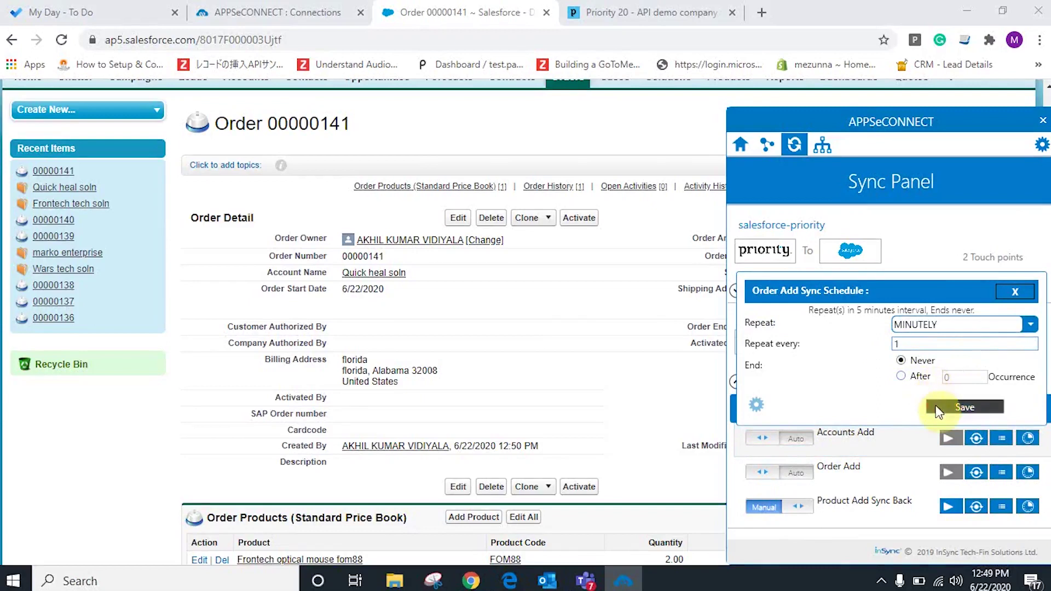
# Run the Accounts Add sync for Quick heal soln and check the synced customer in Priority.
pyautogui.click(936, 448)
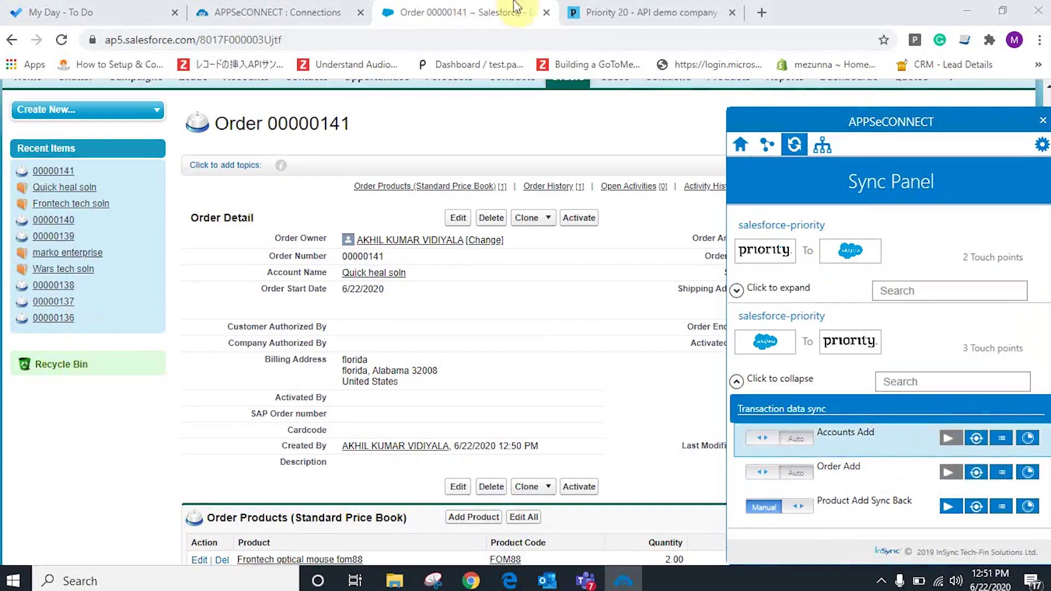
pyautogui.click(652, 11)
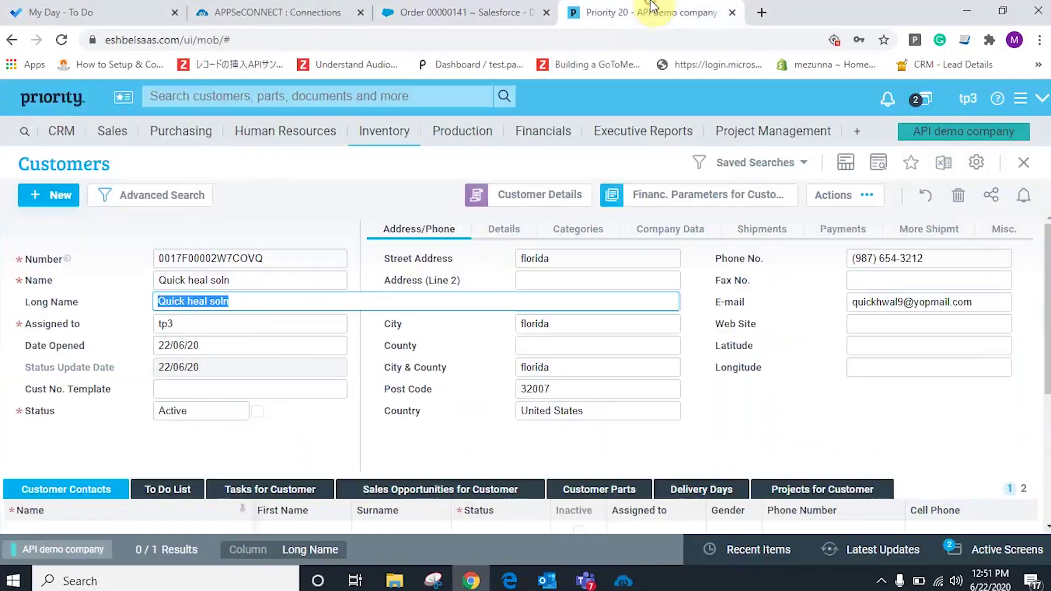
# Open Priority's Sales Orders form under Sales > Orders.
pyautogui.click(120, 135)
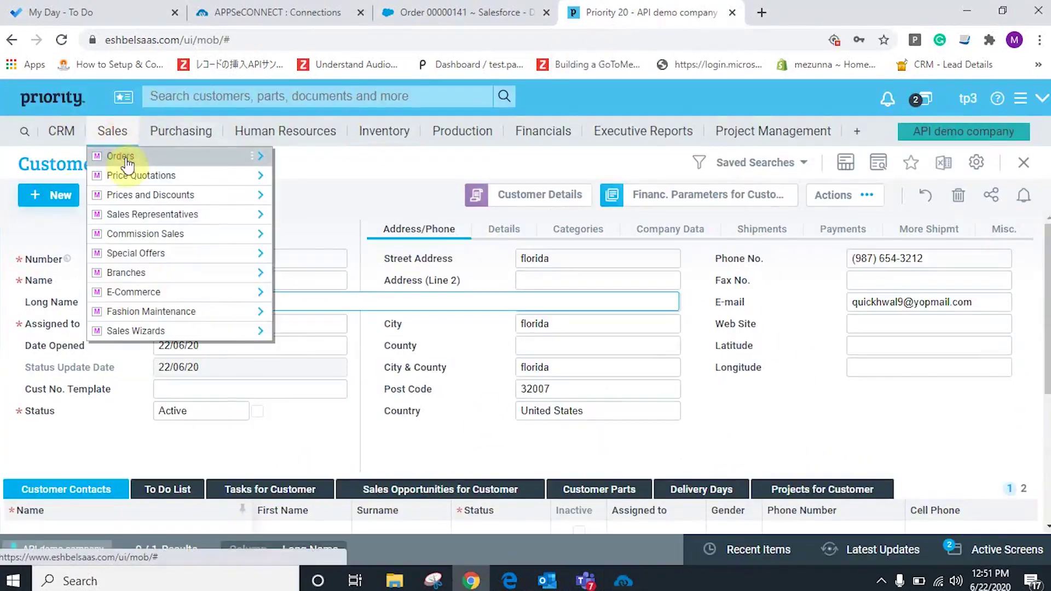
pyautogui.click(125, 160)
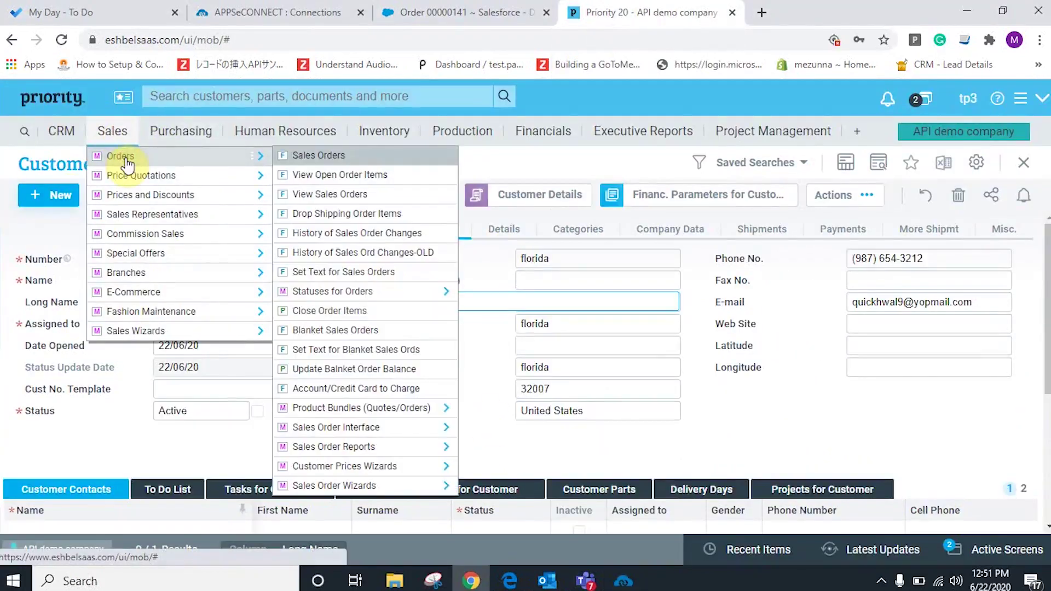
pyautogui.click(289, 160)
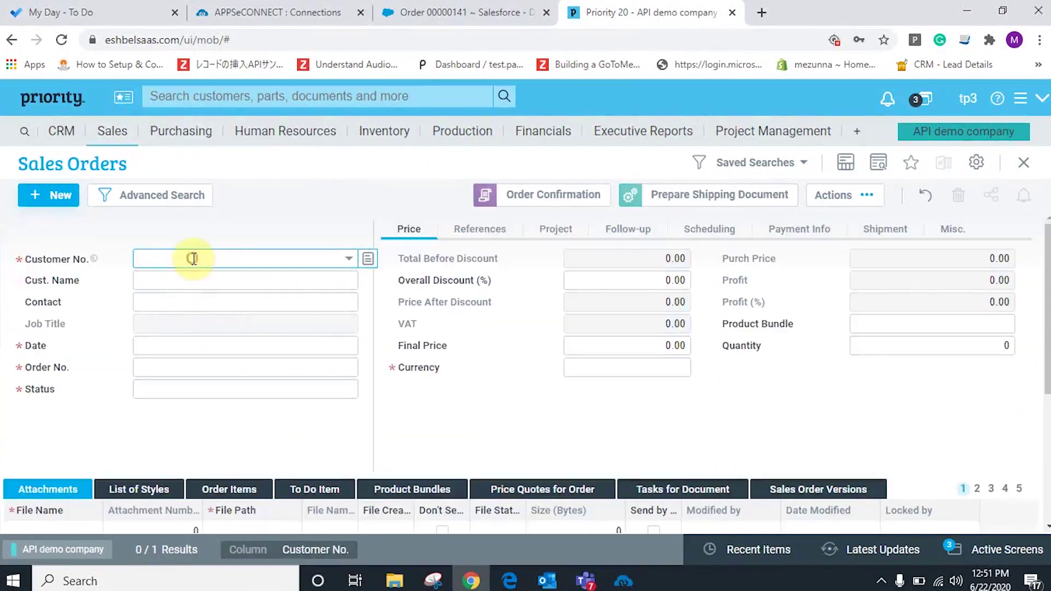
# Search customers for 'quick' and set Quick heal soln as the order's customer.
pyautogui.click(194, 259)
pyautogui.write('quci')
pyautogui.write('k')
pyautogui.press('Return')
pyautogui.write('quick')
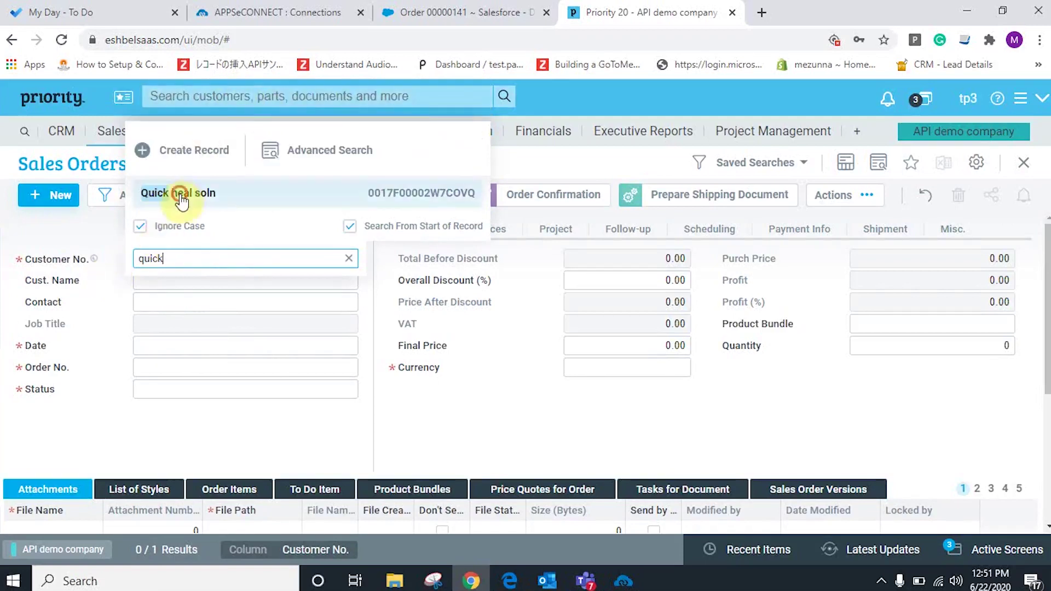
pyautogui.click(174, 193)
pyautogui.click(176, 342)
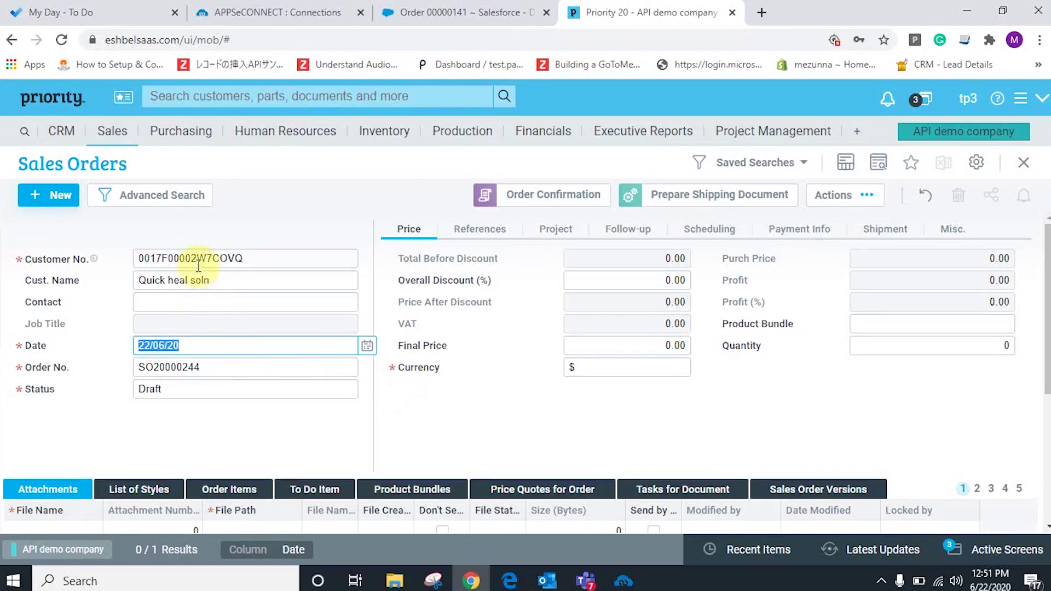
# Display order SO20000245's item line: part FOM88, quantity 2 at 22.00, total 44.00.
pyautogui.click(221, 300)
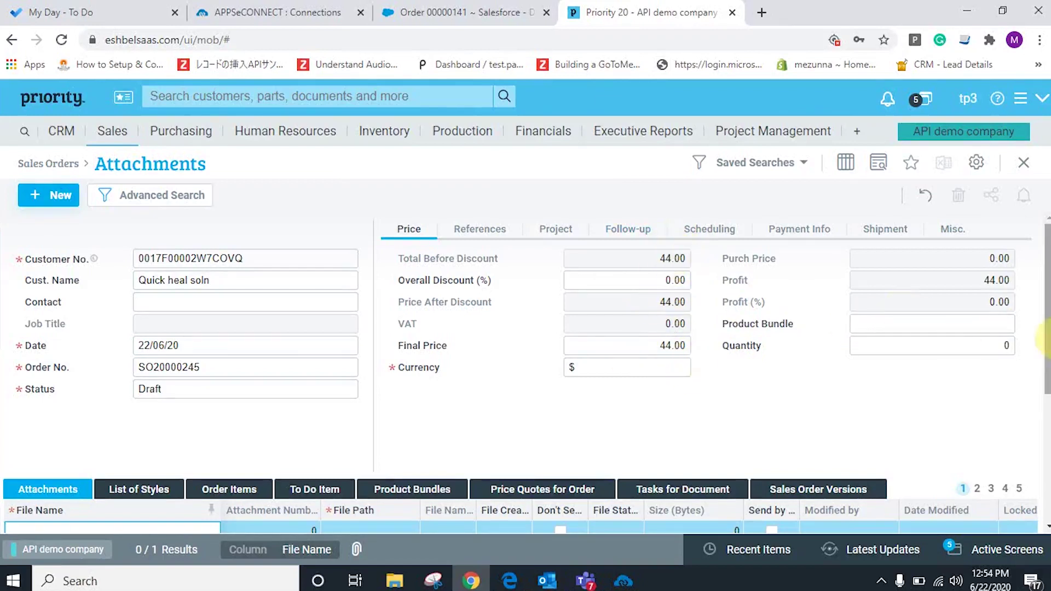
pyautogui.scroll(-1, 1043, 304)
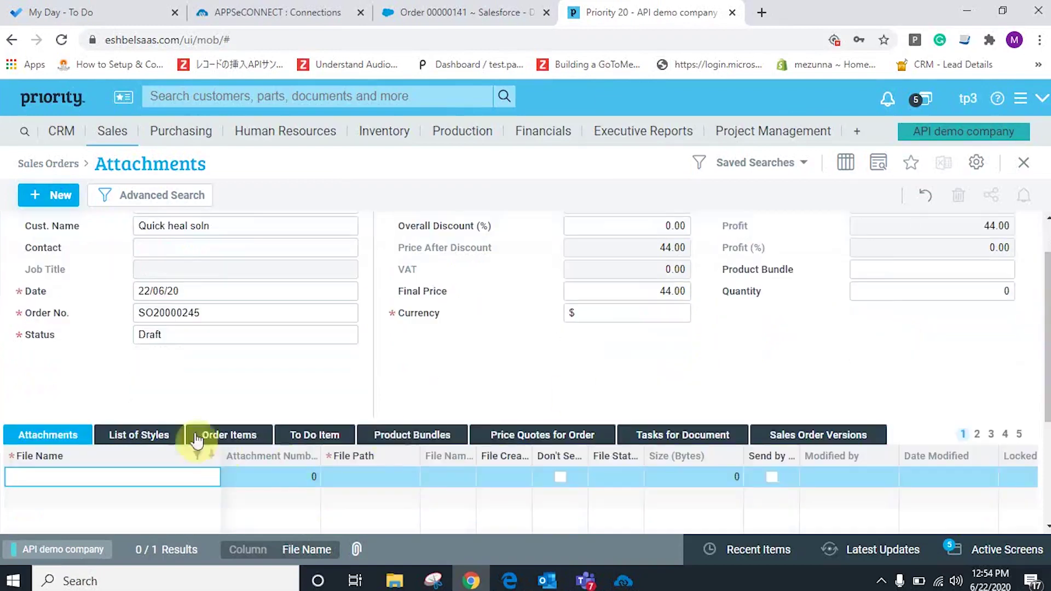
pyautogui.click(250, 438)
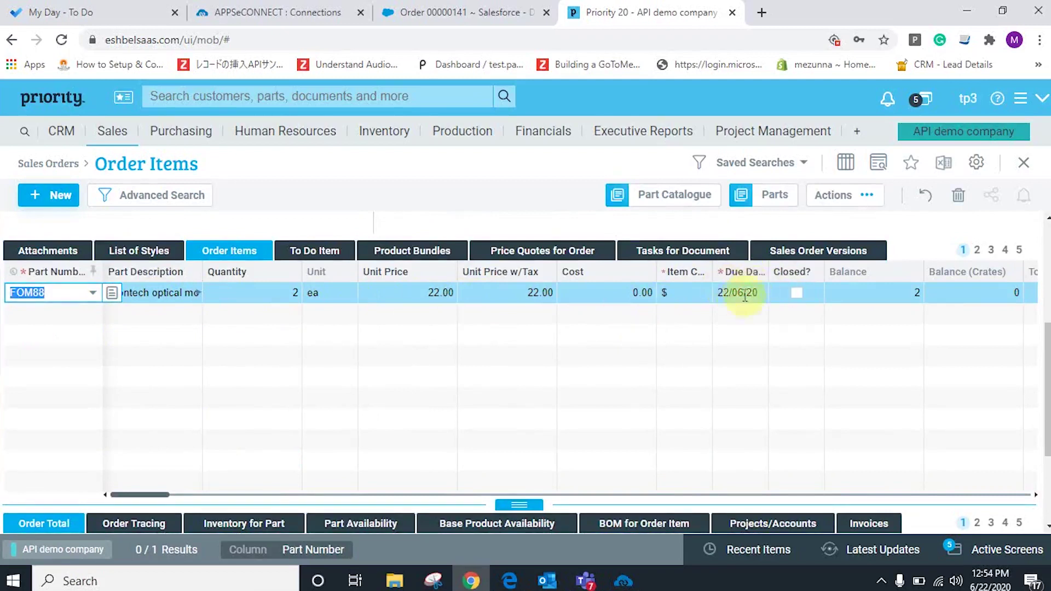
pyautogui.moveTo(1048, 390); pyautogui.dragTo(1048, 290)
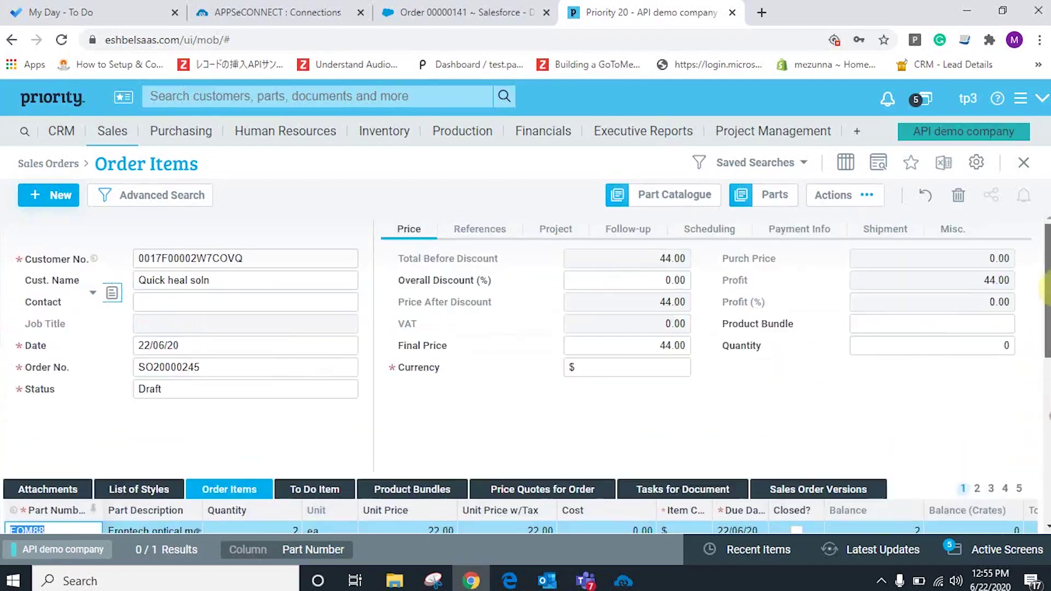